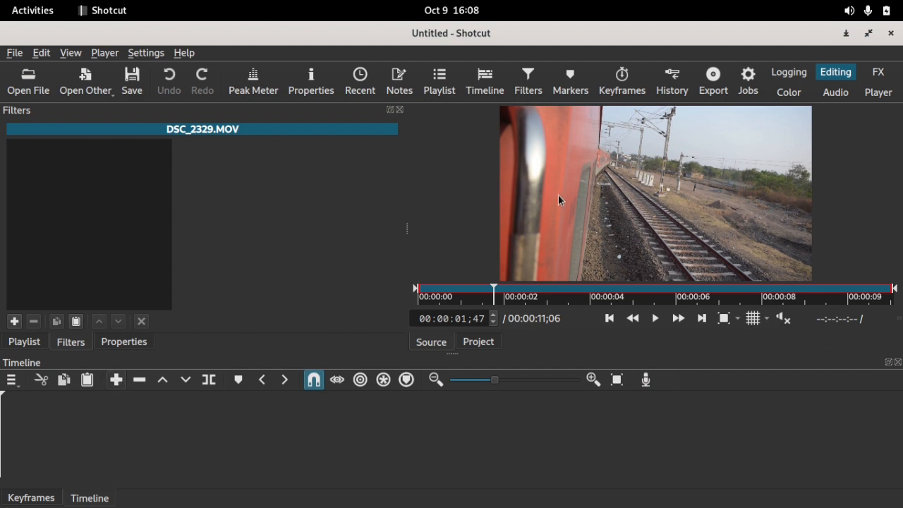
# Add the DSC_2329.MOV clip to a new video track on the timeline and return the playhead to the start
pyautogui.moveTo(501, 229); pyautogui.dragTo(153, 402)
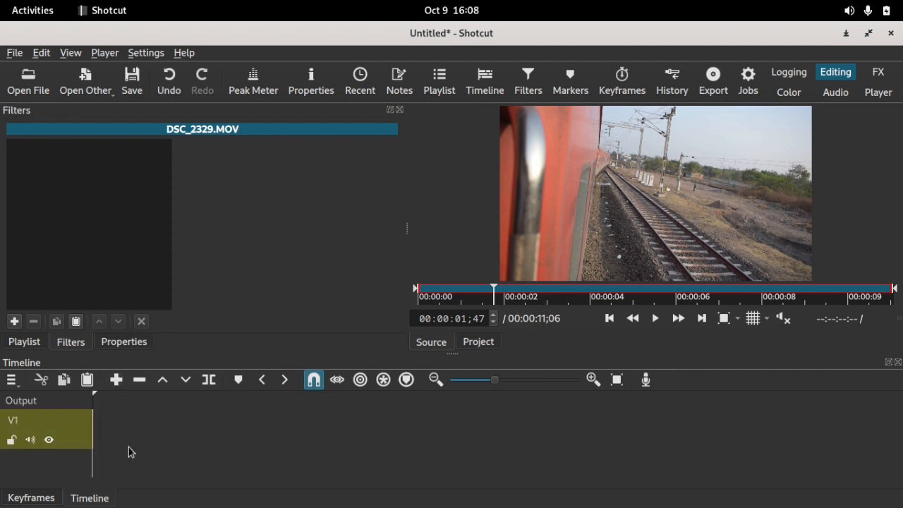
pyautogui.press('a')
pyautogui.click(609, 319)
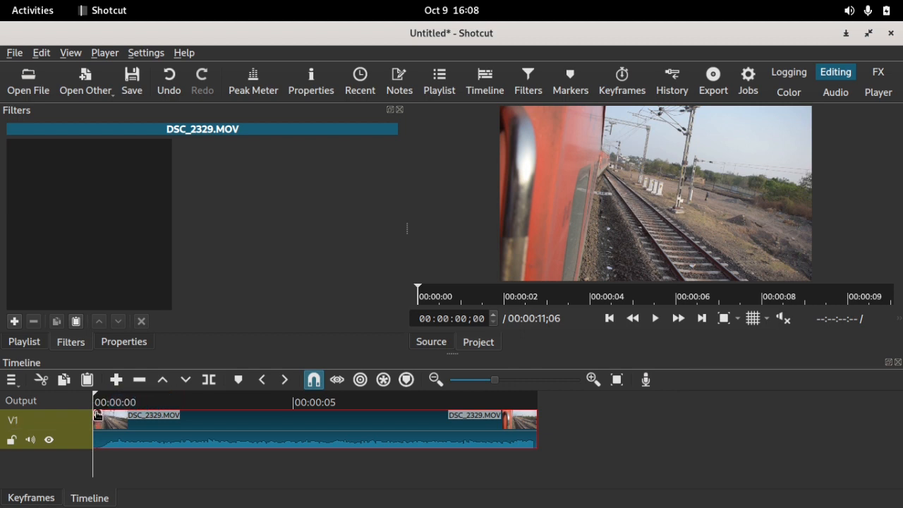
# Add a second video track above V1
pyautogui.click(11, 385)
pyautogui.moveTo(45, 405)
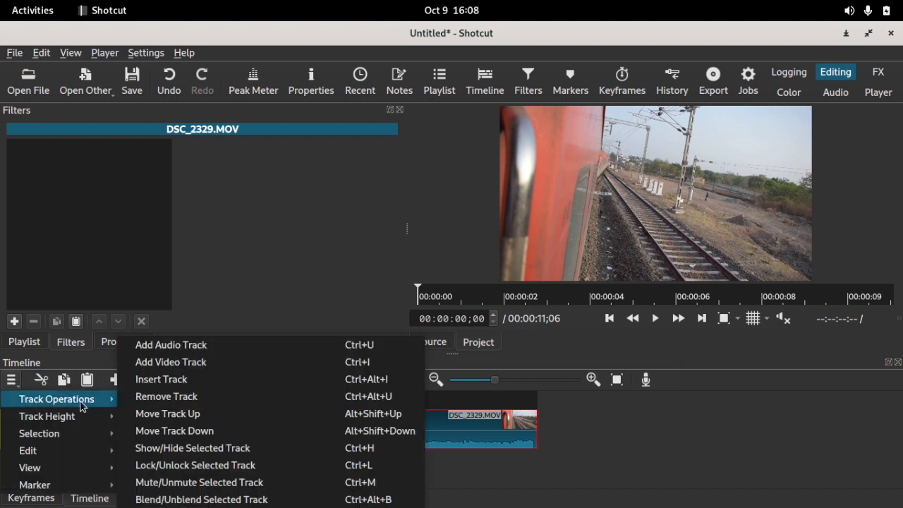
pyautogui.click(229, 361)
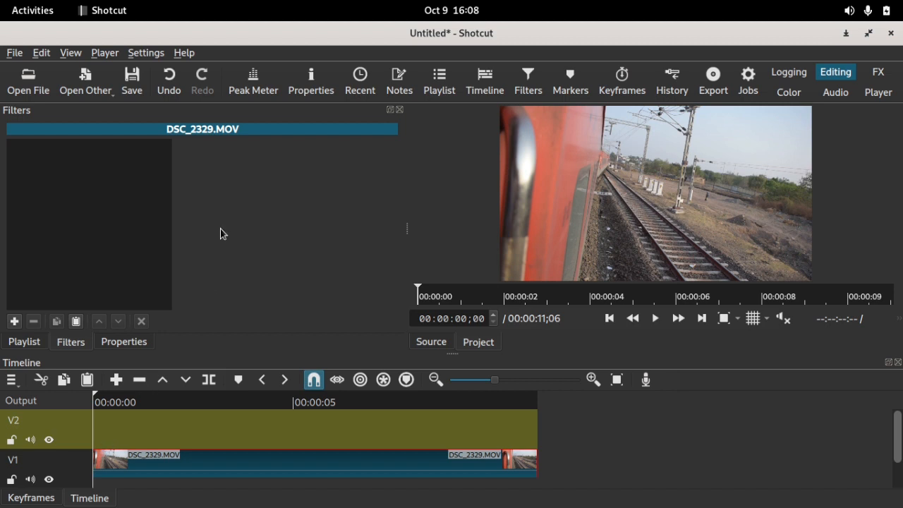
# Open logo.png from the watermark tutorial folder and place it at the start of track V2
pyautogui.click(31, 88)
pyautogui.click(238, 126)
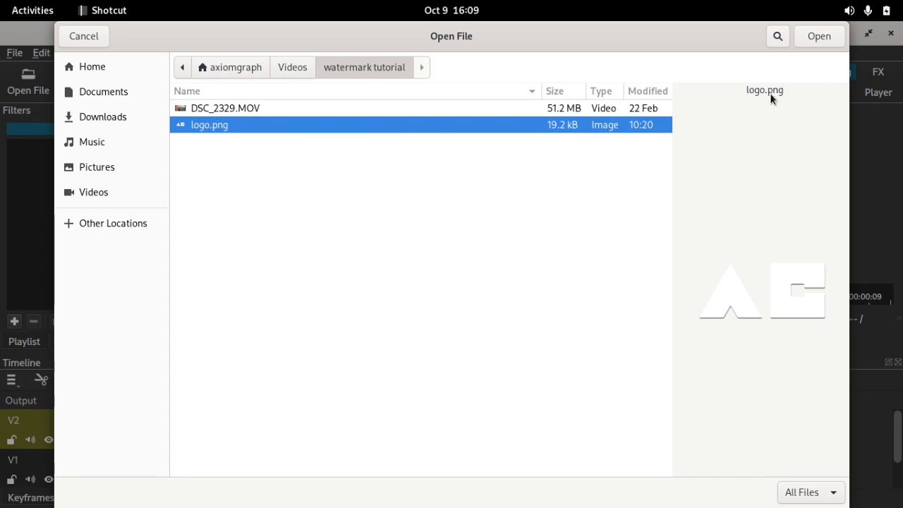
pyautogui.click(820, 36)
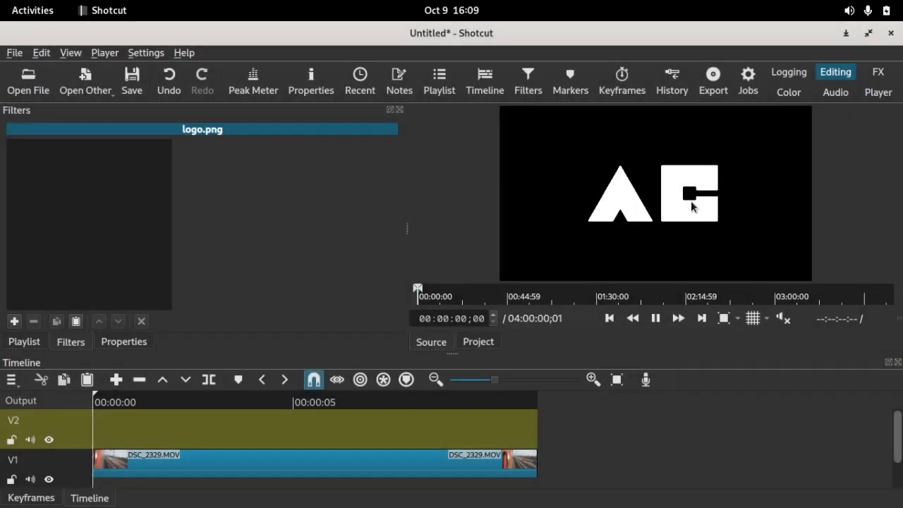
pyautogui.moveTo(709, 161); pyautogui.dragTo(99, 438)
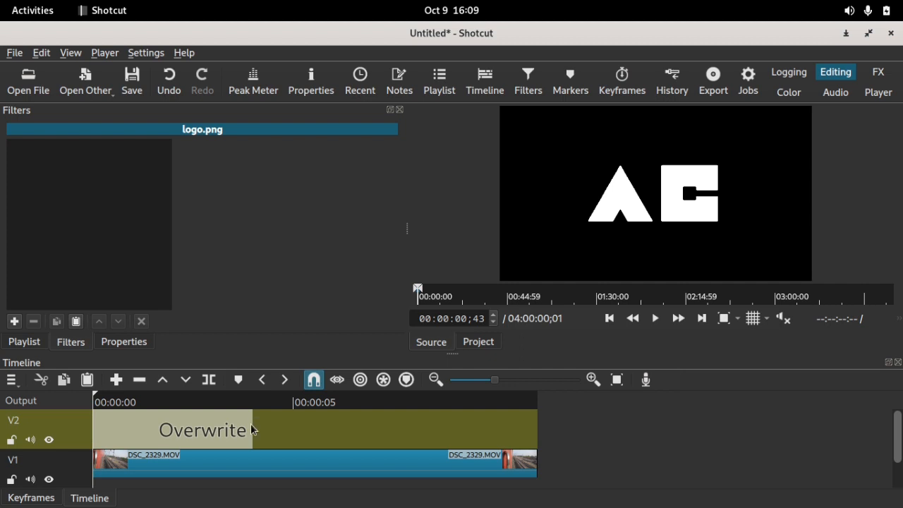
pyautogui.moveTo(252, 430); pyautogui.dragTo(251, 428)
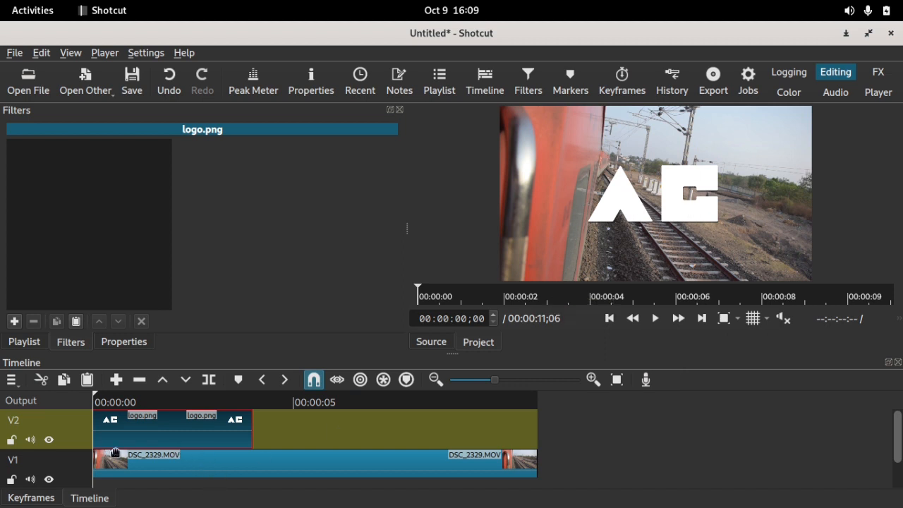
# Extend the logo.png clip on V2 to end together with the DSC_2329.MOV clip below it
pyautogui.click(104, 473)
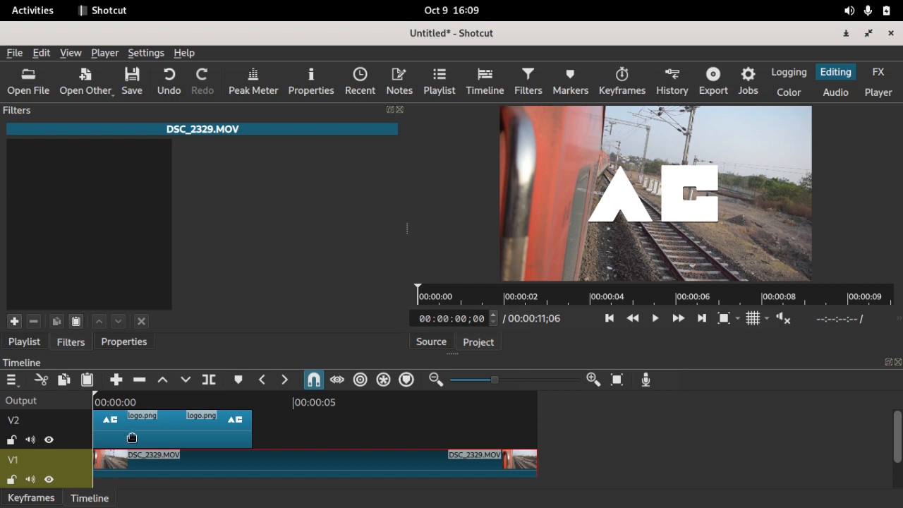
pyautogui.click(249, 419)
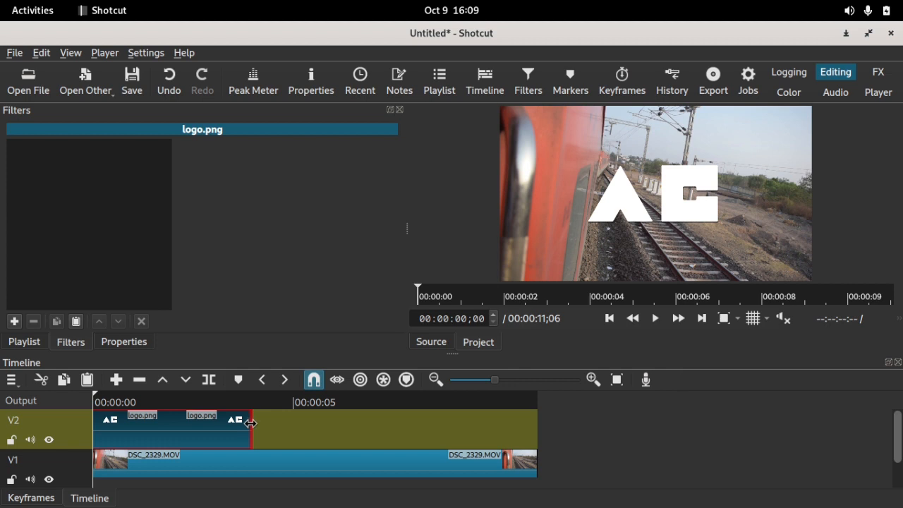
pyautogui.moveTo(251, 422); pyautogui.dragTo(542, 421)
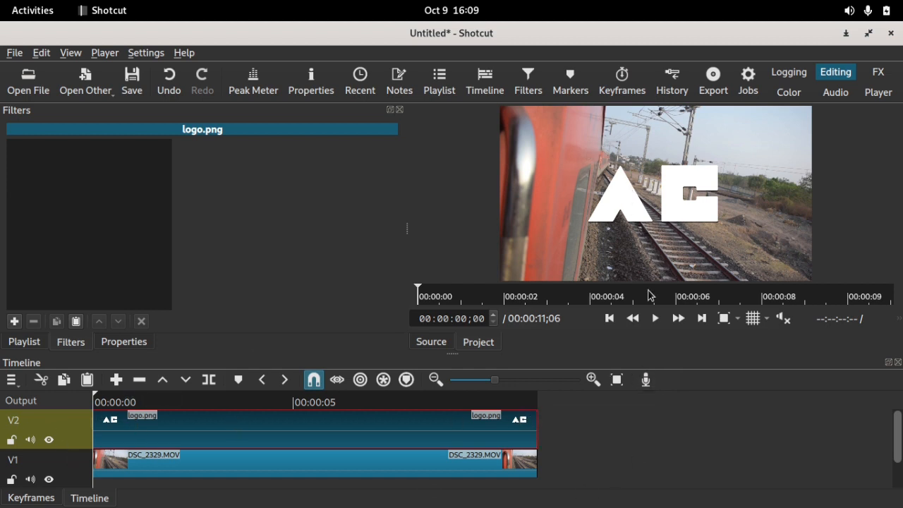
# Play a short part of the project to check the logo overlay, and return the playhead to the start
pyautogui.click(657, 319)
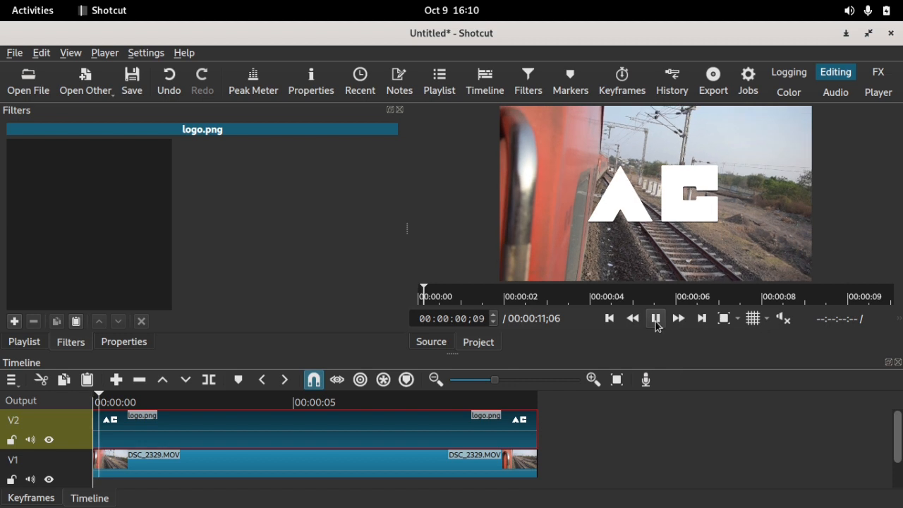
pyautogui.click(657, 322)
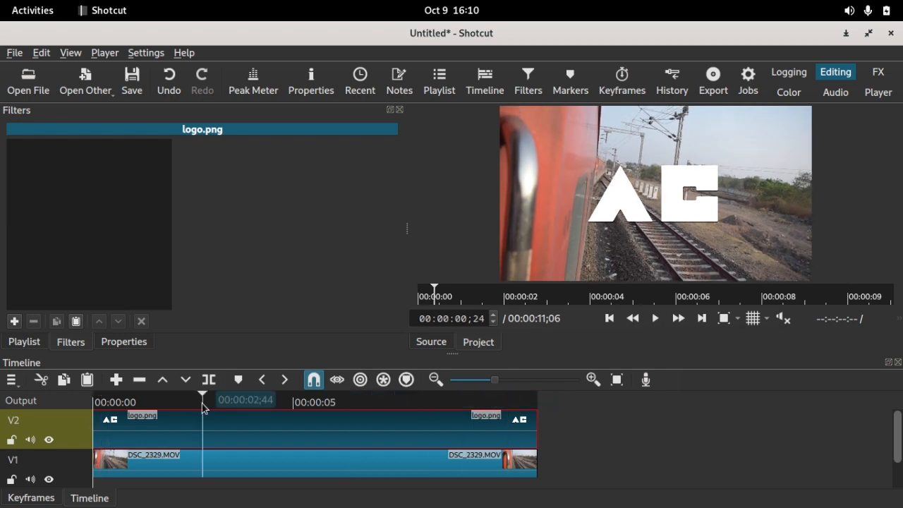
pyautogui.press('Home')
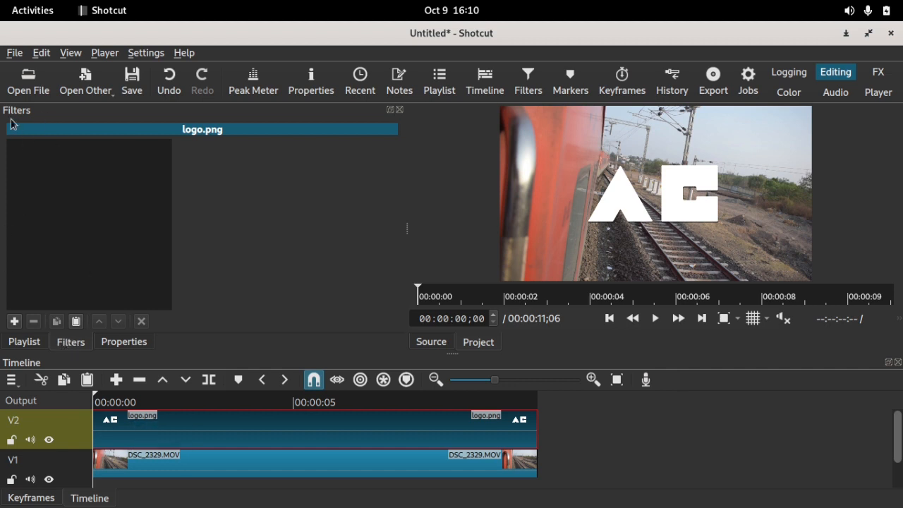
# Find the Size, Position & Rotate filter by searching for "size" and apply it to the logo.png clip
pyautogui.click(71, 53)
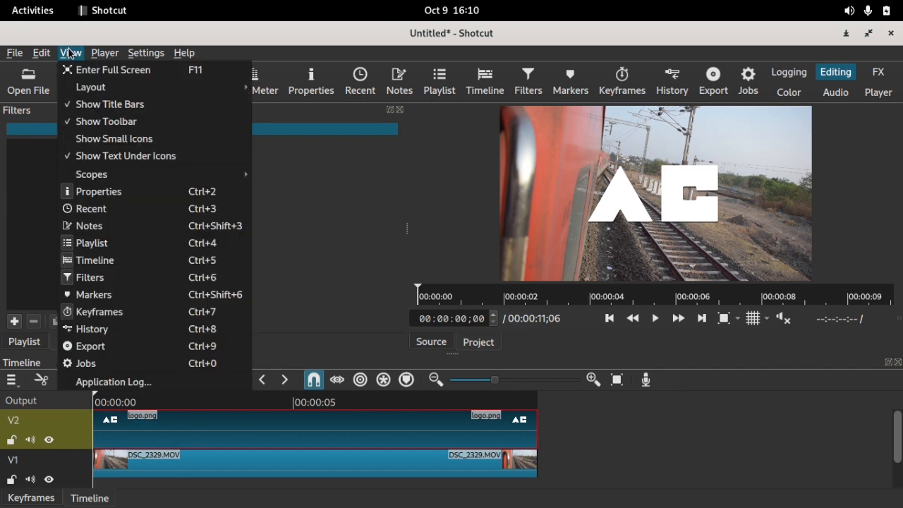
pyautogui.click(30, 260)
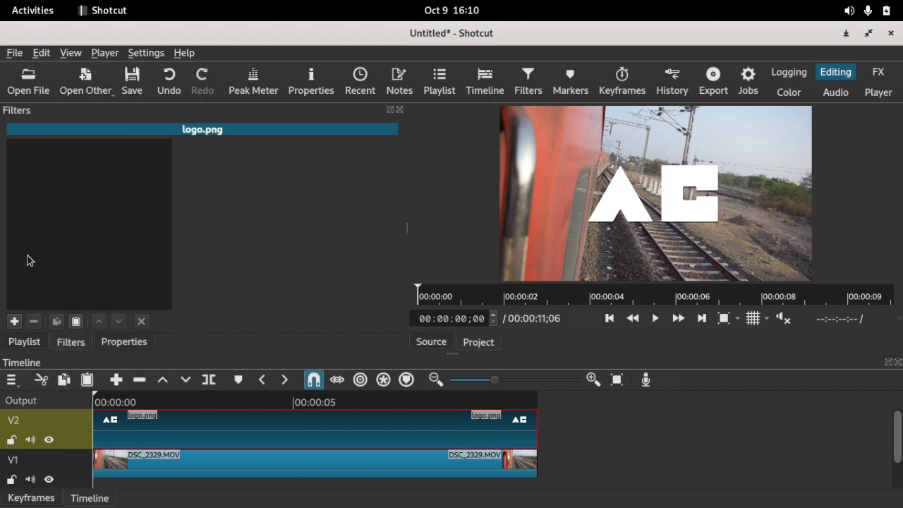
pyautogui.click(14, 323)
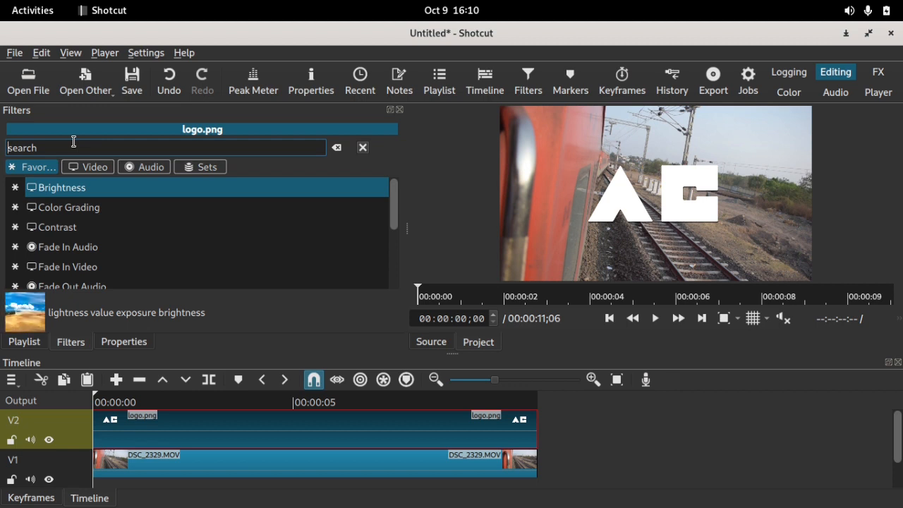
pyautogui.write('s')
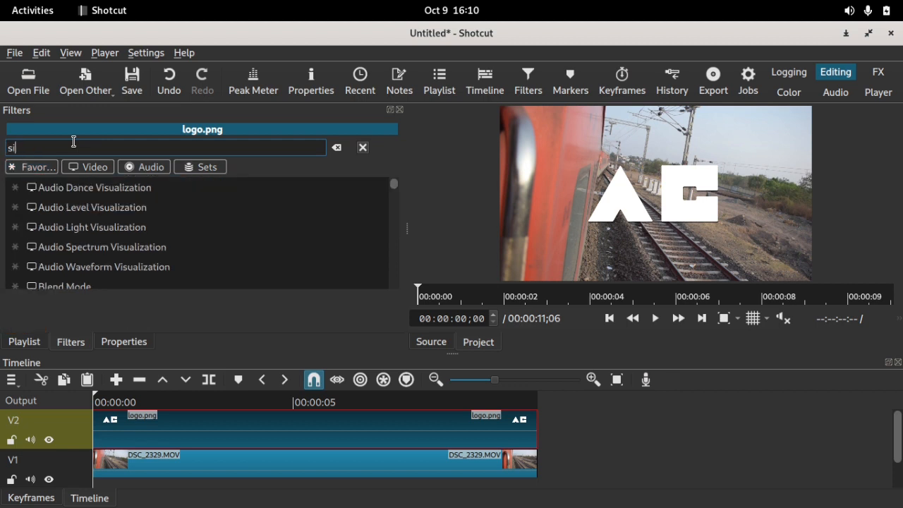
pyautogui.write('ize')
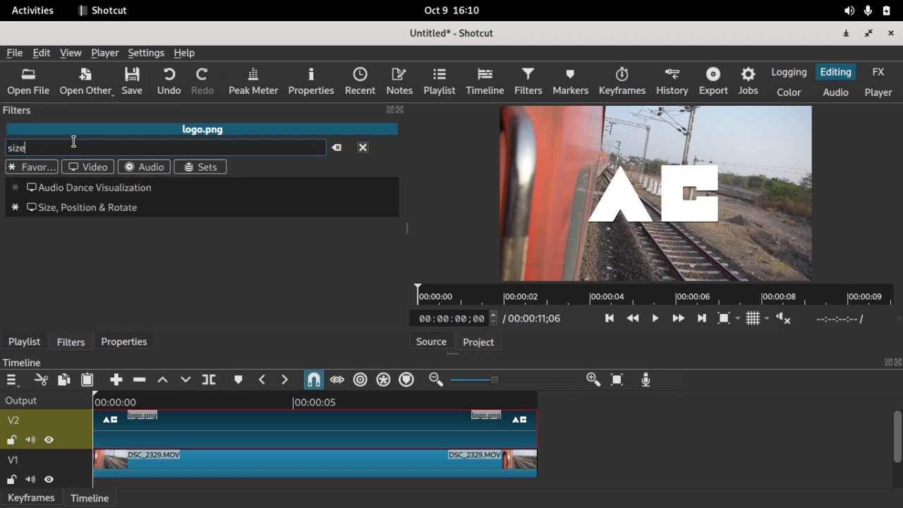
pyautogui.click(101, 208)
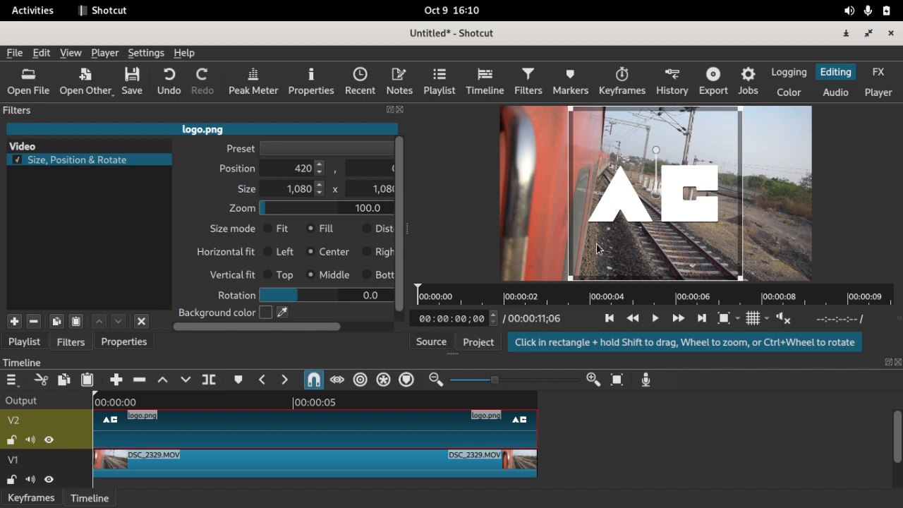
# Shrink the logo to about 306 x 306 and place it in the video frame's lower-right corner at about 1,561, 811
pyautogui.moveTo(571, 113); pyautogui.dragTo(736, 237)
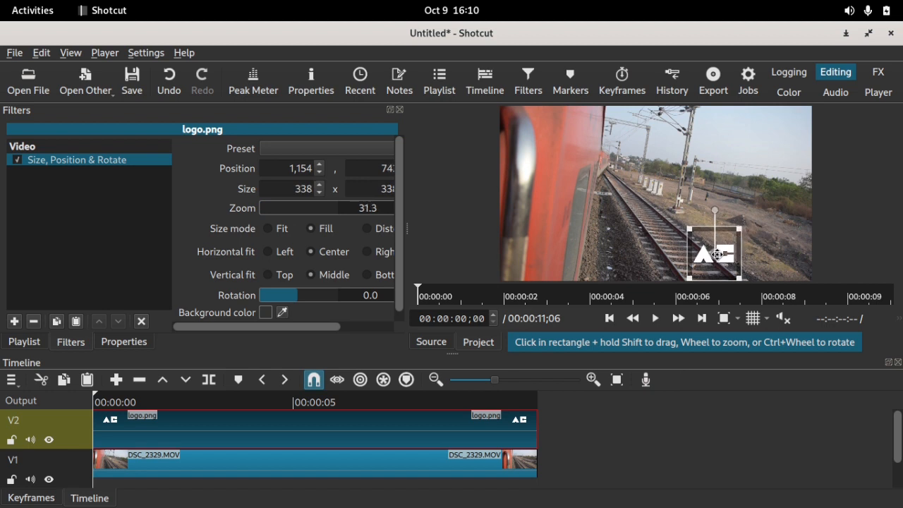
pyautogui.moveTo(716, 254); pyautogui.dragTo(694, 222)
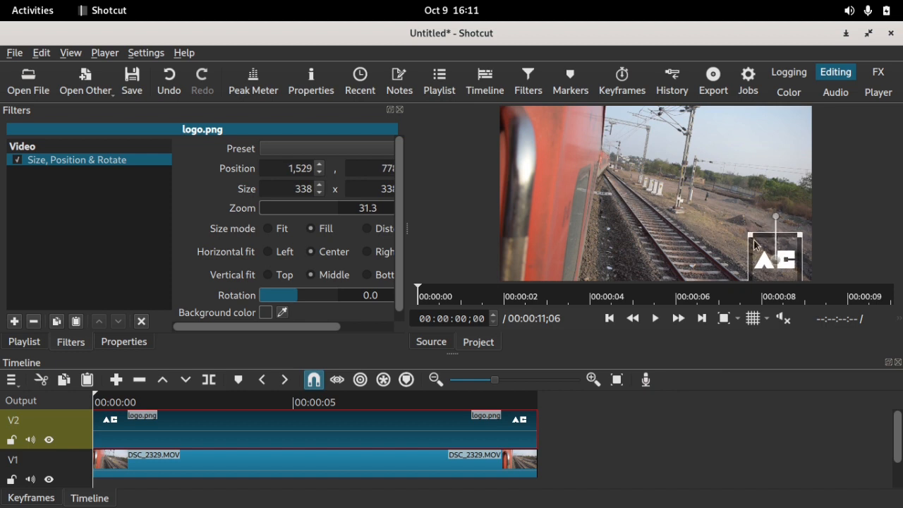
pyautogui.moveTo(755, 245); pyautogui.dragTo(759, 250)
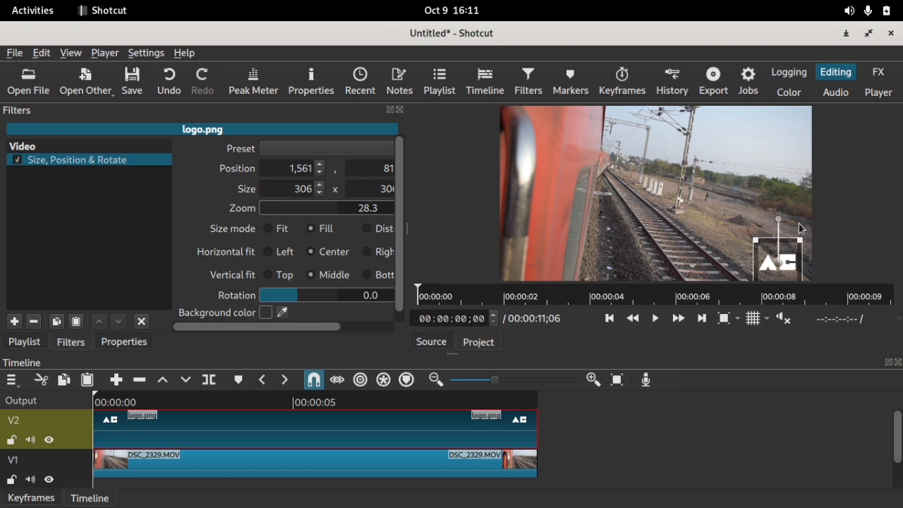
# Try rotating the logo by about 16.8°, widen the filter settings area, and set the rotation back to 0°
pyautogui.moveTo(778, 219)
pyautogui.mouseDown()
pyautogui.moveTo(750, 217)
pyautogui.moveTo(791, 221)
pyautogui.mouseUp()
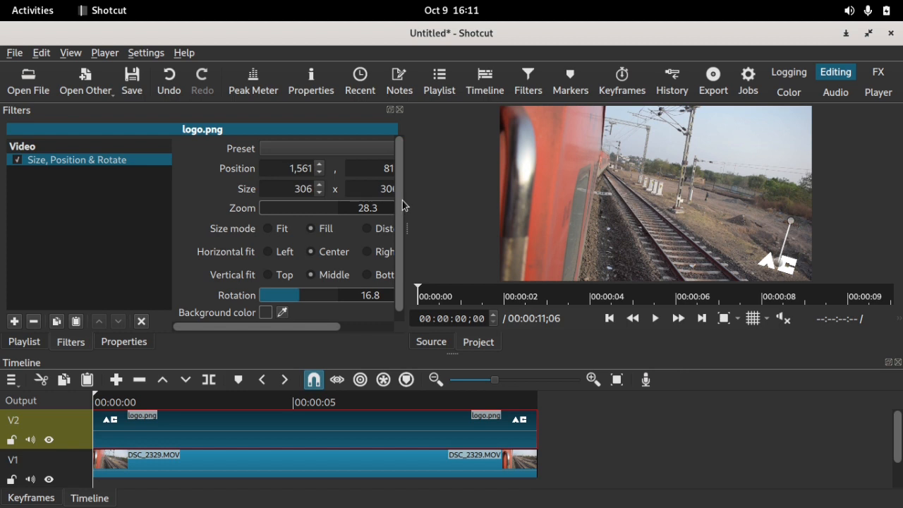
pyautogui.moveTo(407, 192); pyautogui.dragTo(454, 193)
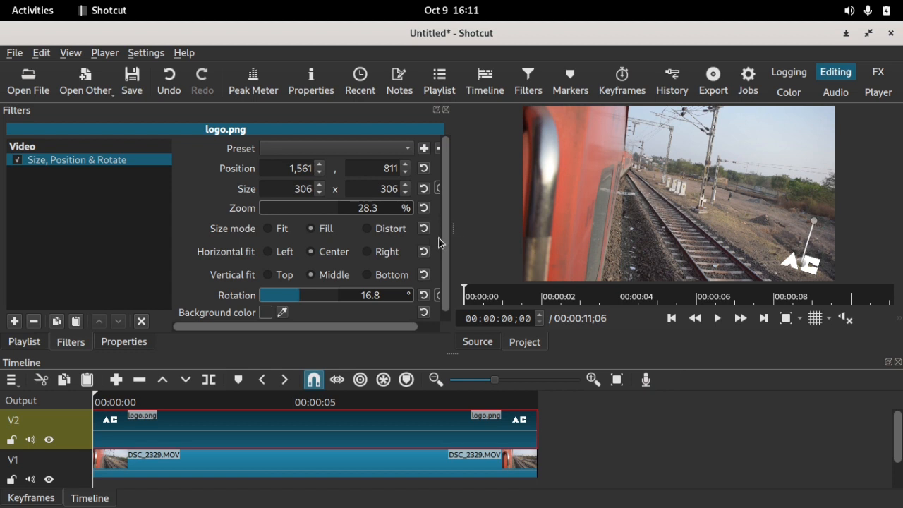
pyautogui.doubleClick(346, 295)
pyautogui.write('0')
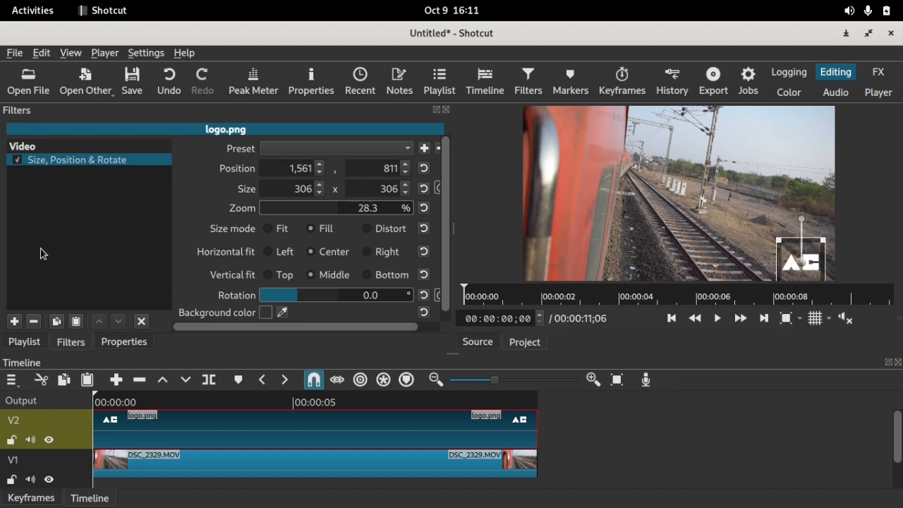
# Find the Opacity filter by searching for "opac" and apply it to the logo.png clip
pyautogui.click(15, 321)
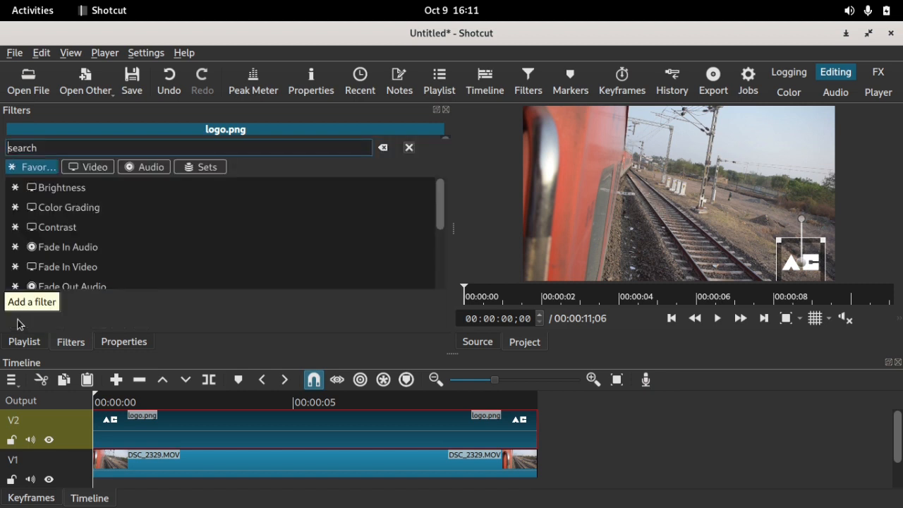
pyautogui.write('op')
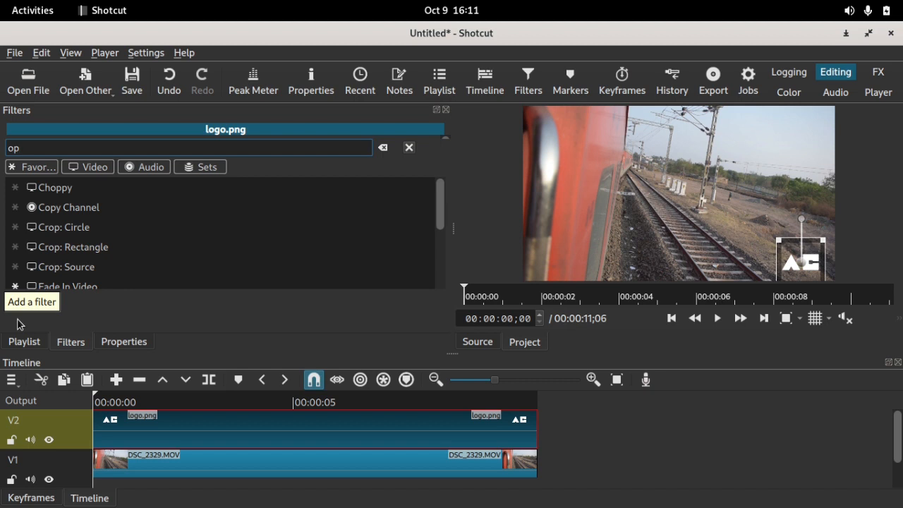
pyautogui.write('ac')
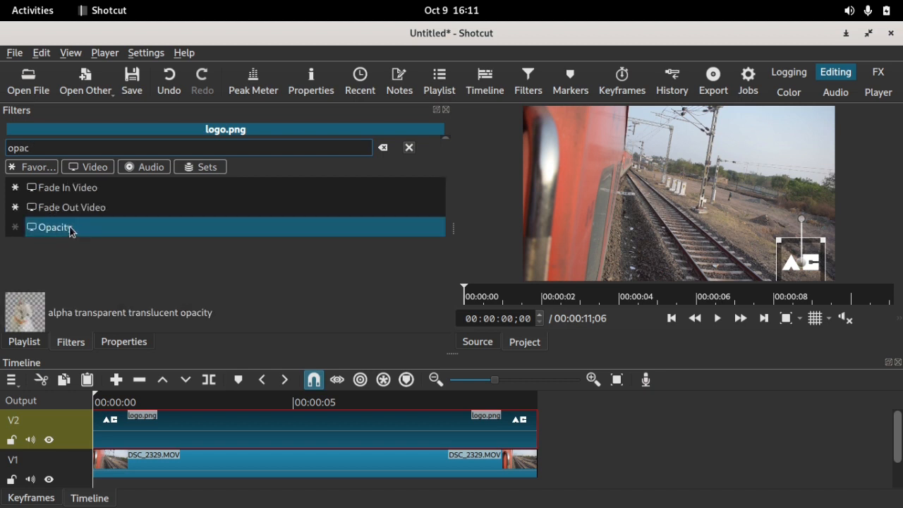
pyautogui.click(70, 227)
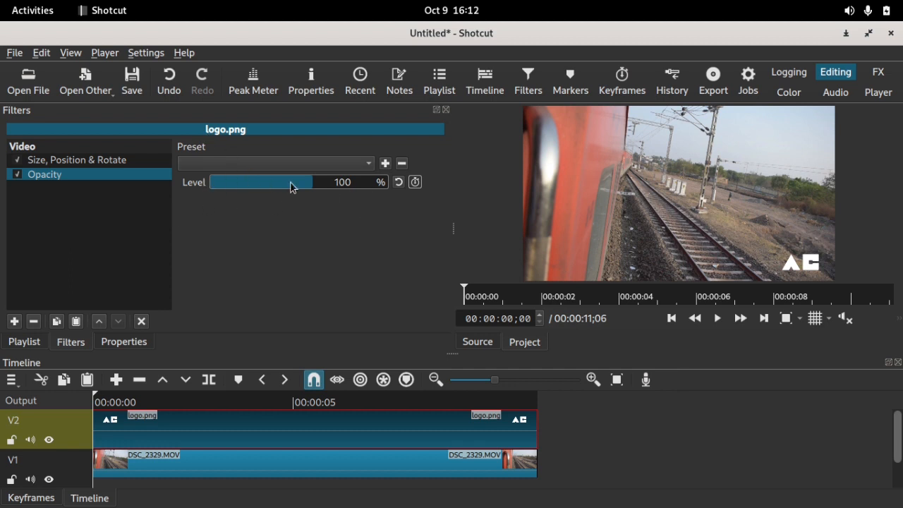
# Lower the logo's opacity level to 28%
pyautogui.moveTo(308, 186); pyautogui.dragTo(254, 189)
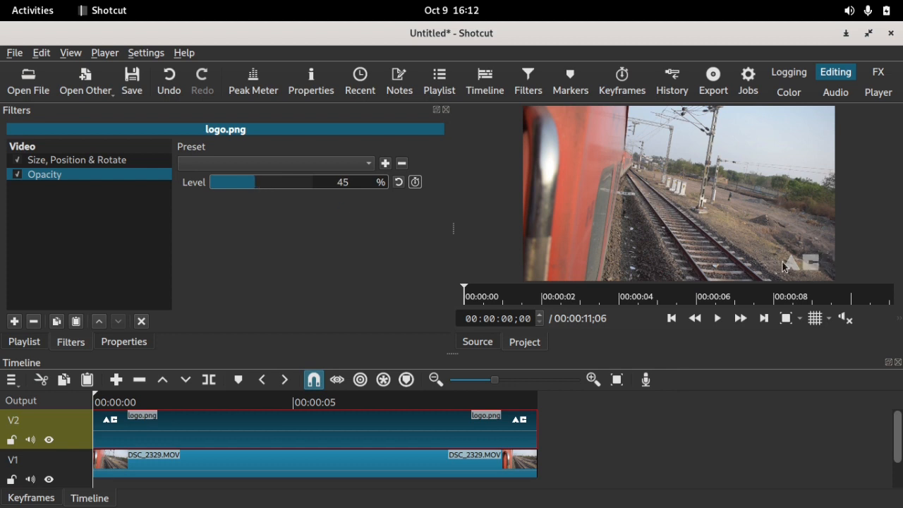
pyautogui.click(233, 190)
pyautogui.moveTo(233, 188)
pyautogui.mouseDown()
pyautogui.moveTo(278, 185)
pyautogui.moveTo(237, 185)
pyautogui.mouseUp()
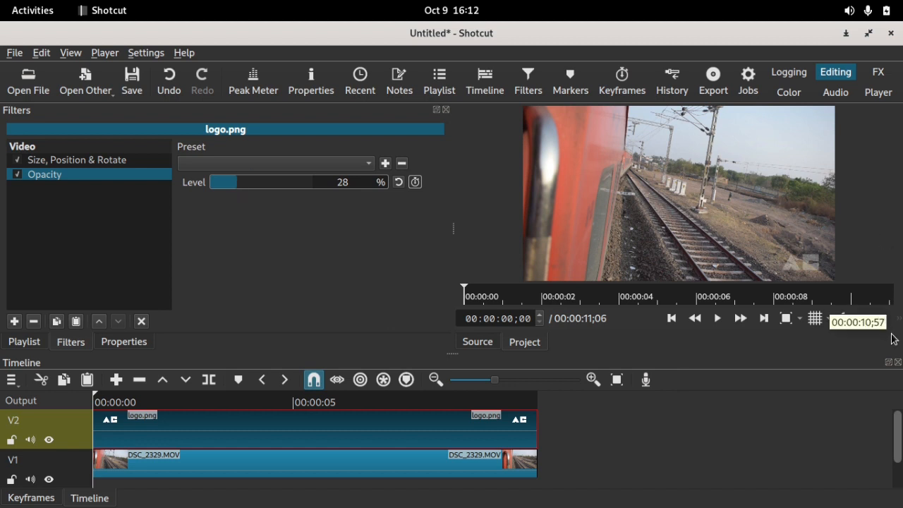
# Overlay the 20 Pixel Grid on the video preview, and switch the overlay to the 80/90% Safe Areas guides
pyautogui.click(816, 320)
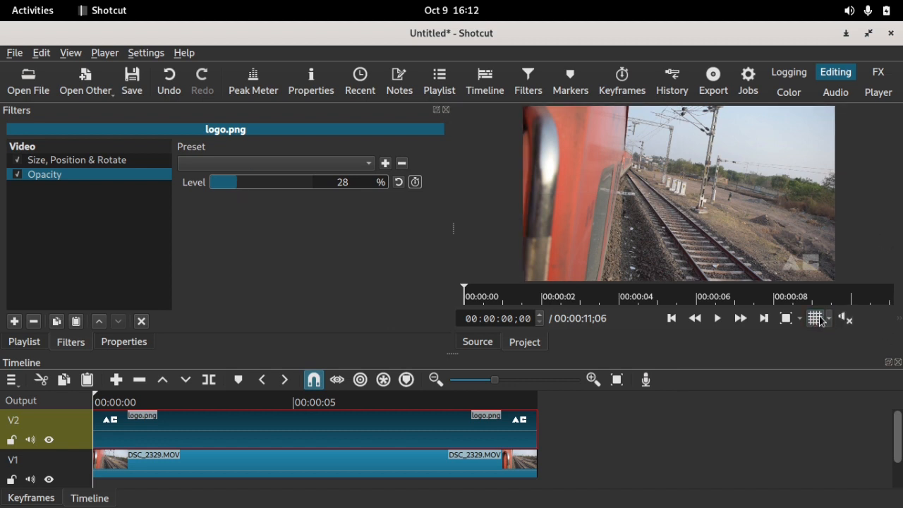
pyautogui.click(829, 319)
pyautogui.click(830, 414)
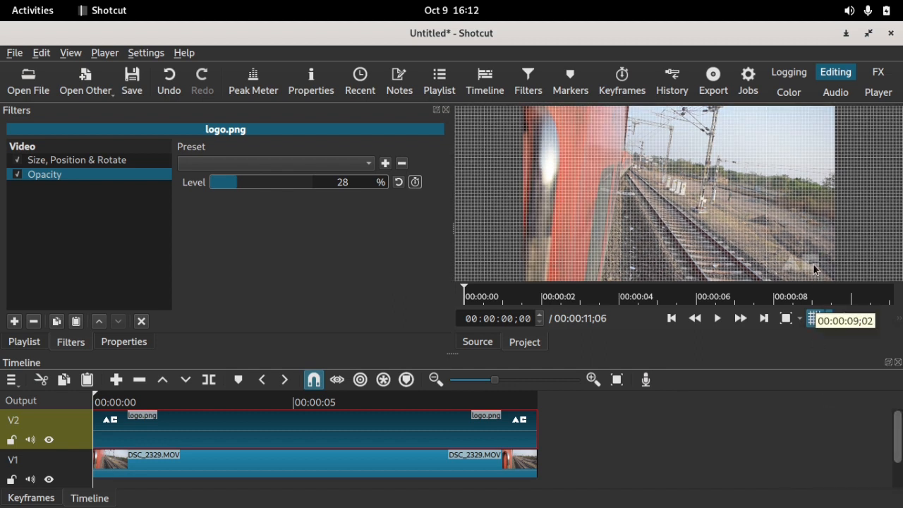
pyautogui.click(829, 319)
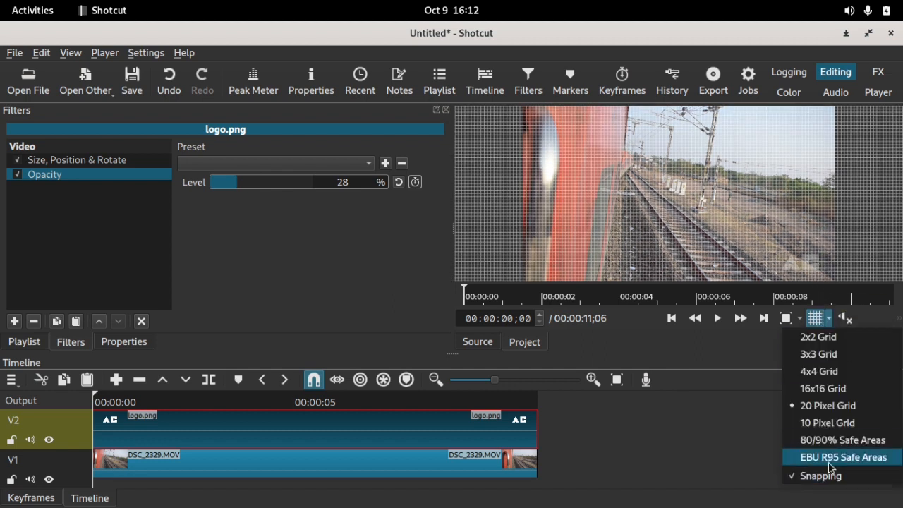
pyautogui.click(822, 440)
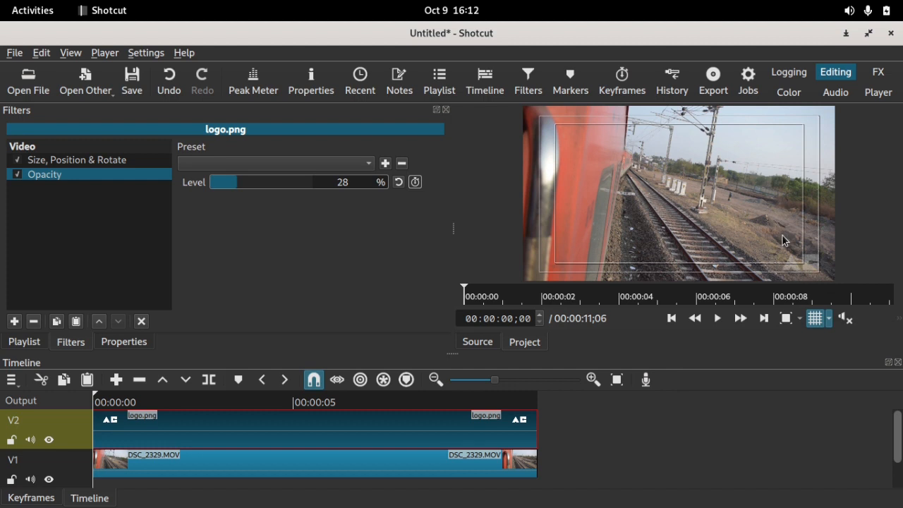
# Hide the preview guides and adjust the logo's position in the lower-right corner to about 1,567, 807
pyautogui.click(70, 160)
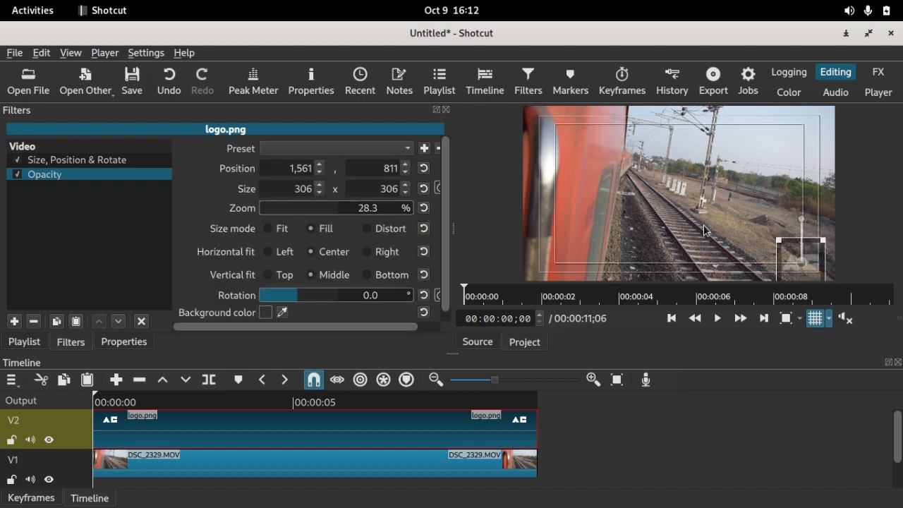
pyautogui.moveTo(795, 263); pyautogui.dragTo(797, 266)
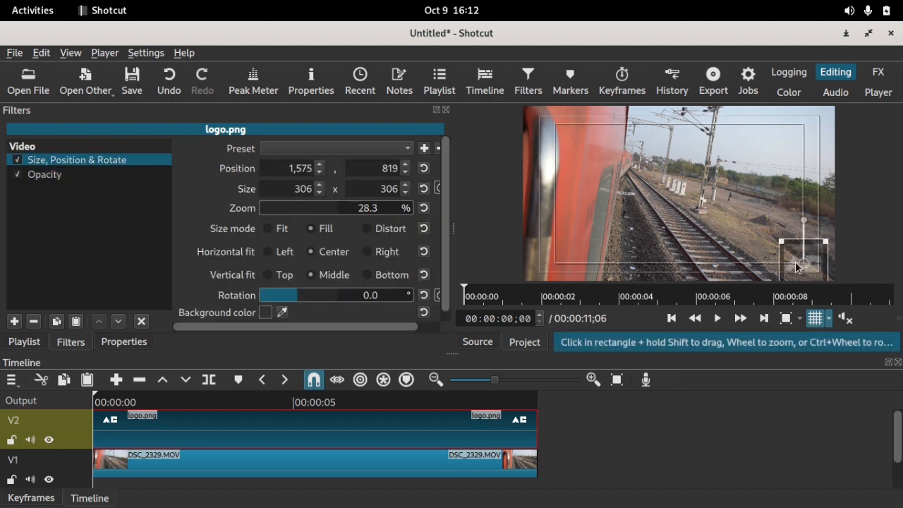
pyautogui.click(813, 319)
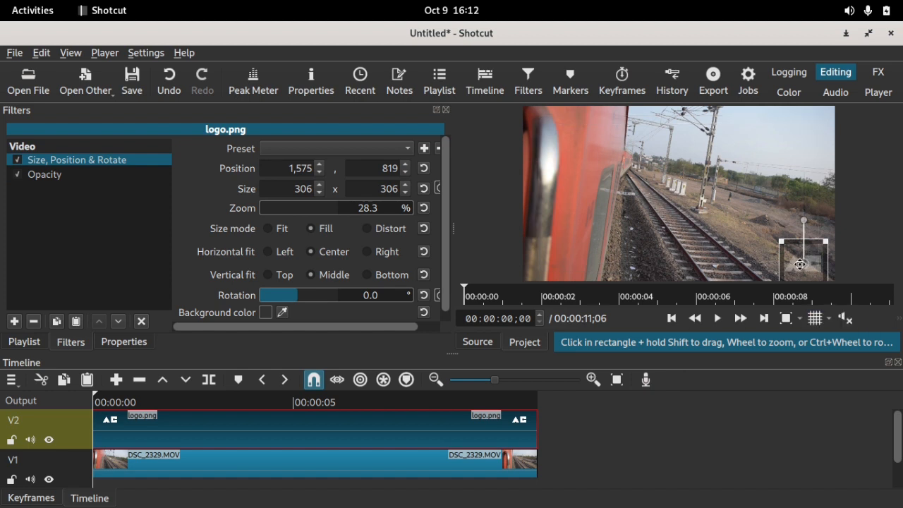
pyautogui.moveTo(800, 265); pyautogui.dragTo(798, 261)
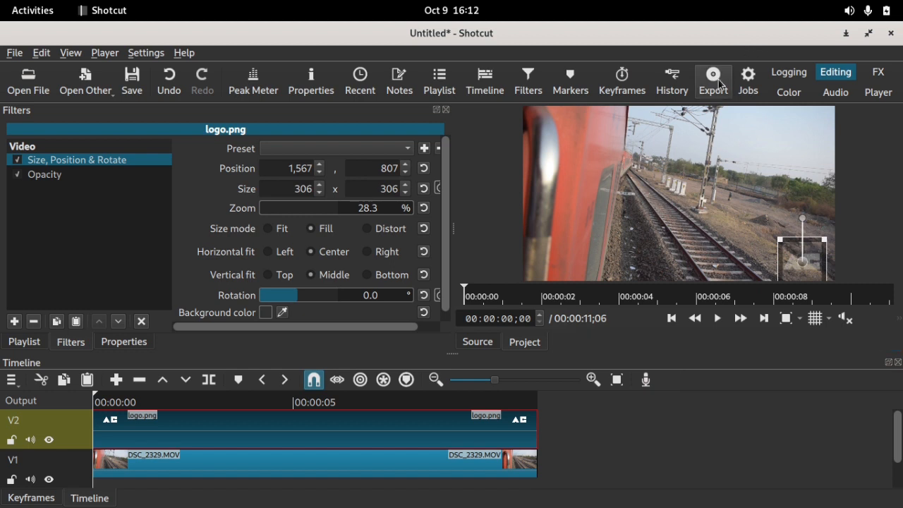
# Open the video export settings and show the advanced options
pyautogui.click(14, 53)
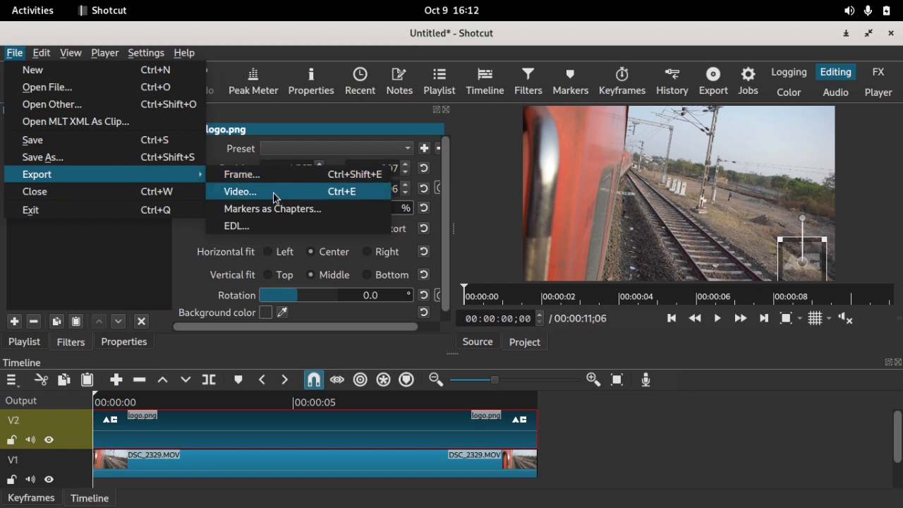
pyautogui.click(70, 53)
pyautogui.click(71, 53)
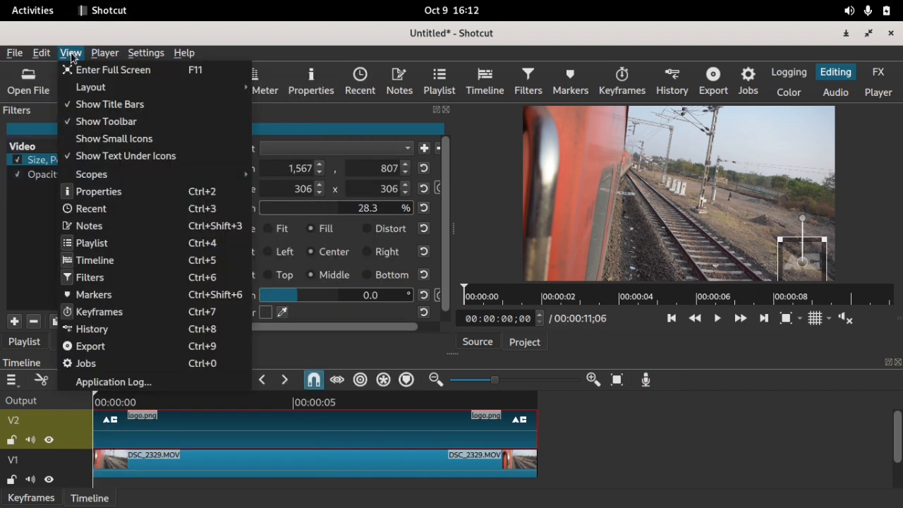
pyautogui.click(100, 346)
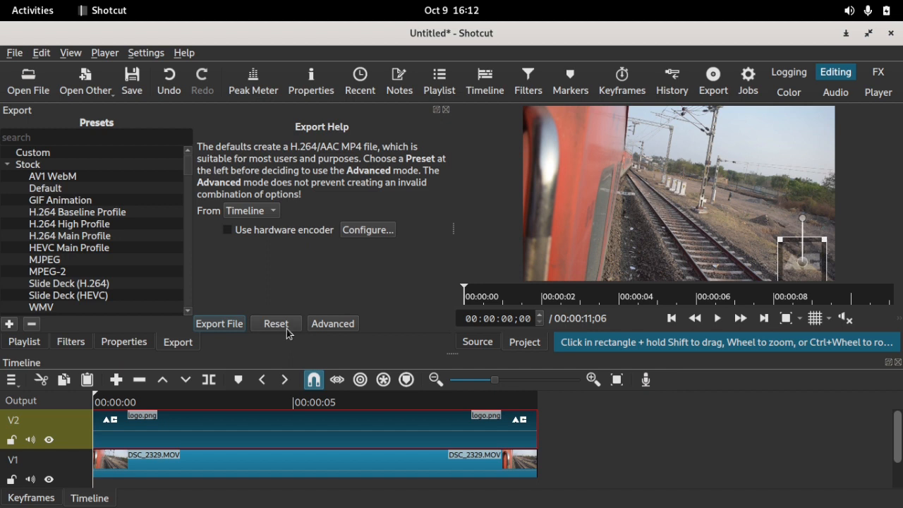
pyautogui.click(336, 325)
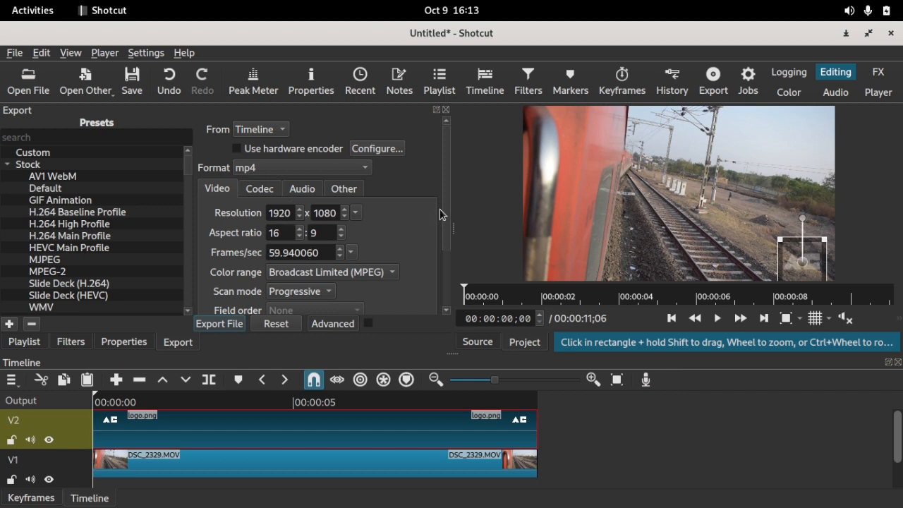
# Set the export quality of the video codec to 60%
pyautogui.scroll(-1, 442, 213)
pyautogui.click(267, 161)
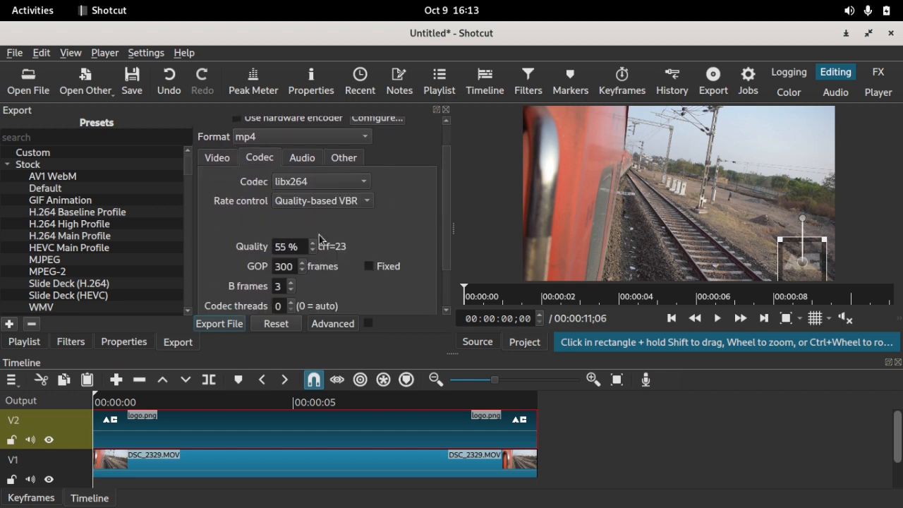
pyautogui.doubleClick(284, 246)
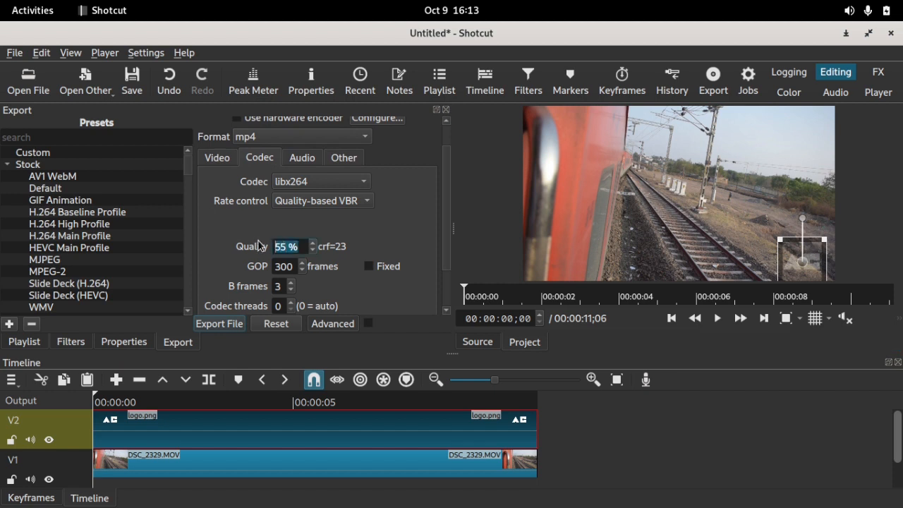
pyautogui.write('06')
pyautogui.moveTo(288, 246); pyautogui.dragTo(260, 240)
pyautogui.write('60')
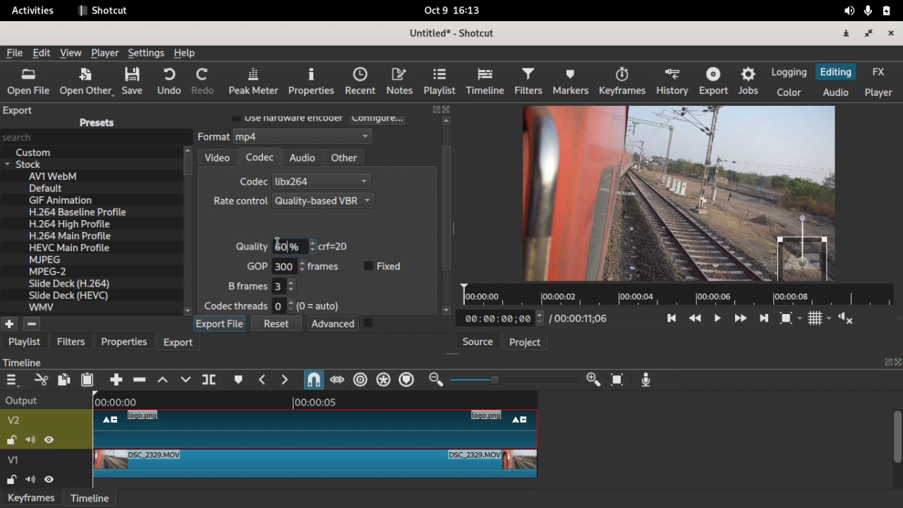
# Review the export's audio, codec and video settings and the list of available output formats
pyautogui.click(302, 158)
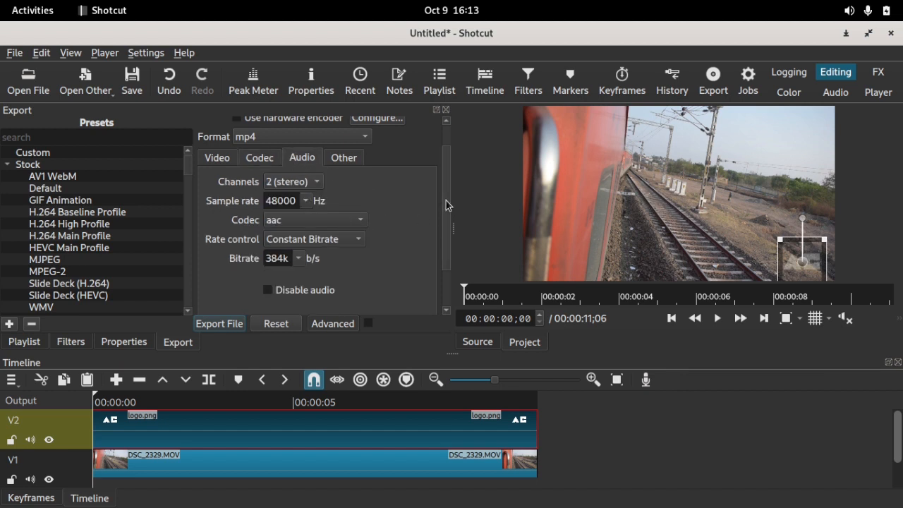
pyautogui.scroll(-2, 444, 204)
pyautogui.scroll(3, 441, 208)
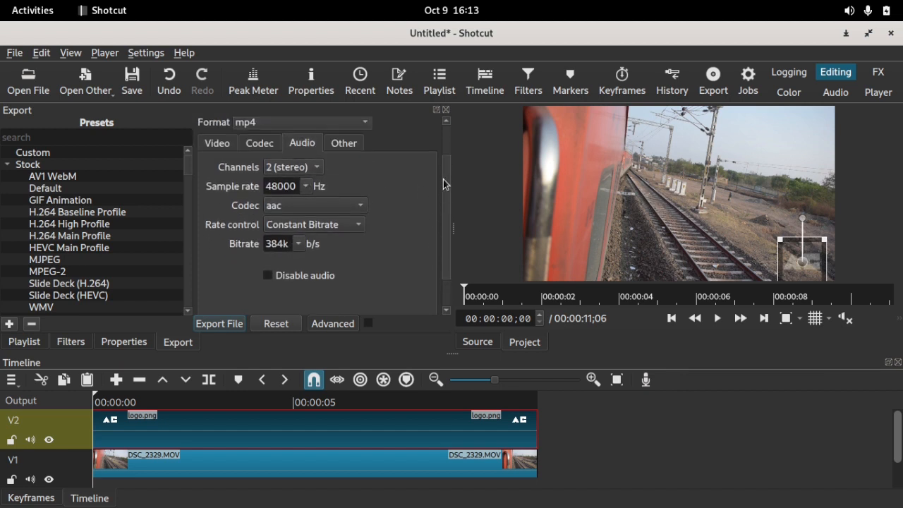
pyautogui.click(259, 155)
pyautogui.scroll(2, 435, 196)
pyautogui.click(280, 161)
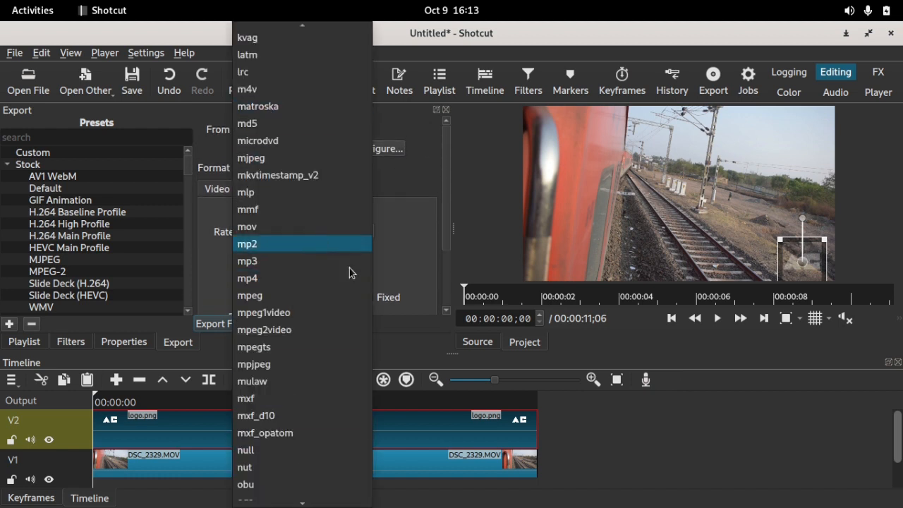
pyautogui.click(431, 185)
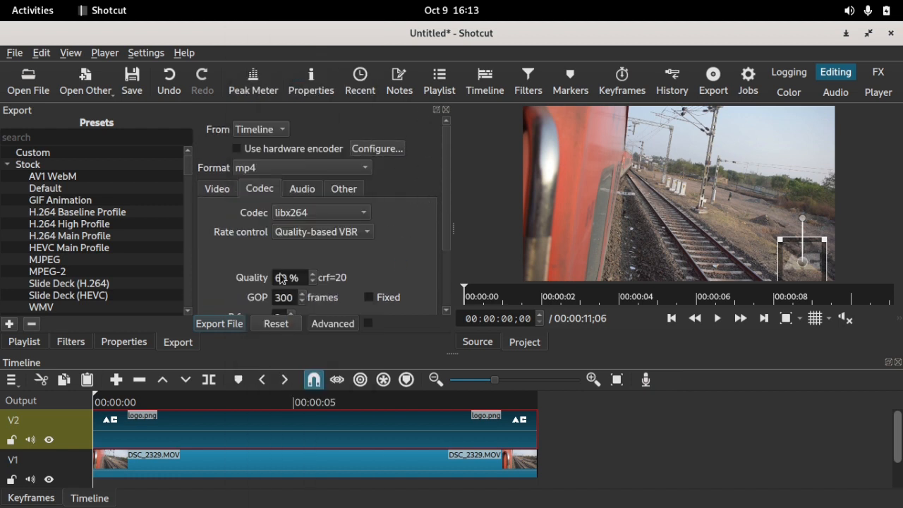
pyautogui.click(220, 190)
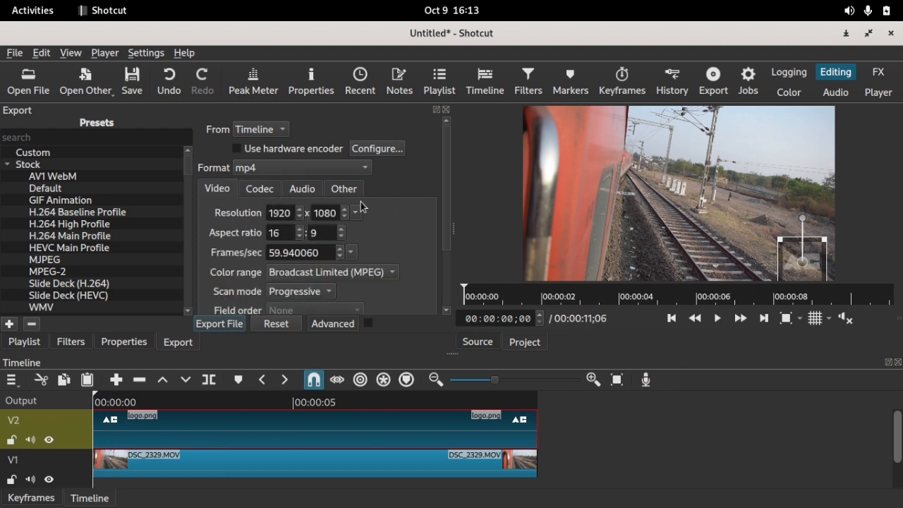
# Export the timeline to the Videos folder as an mp4 named watermarked, and widen the jobs list to follow the export
pyautogui.click(210, 326)
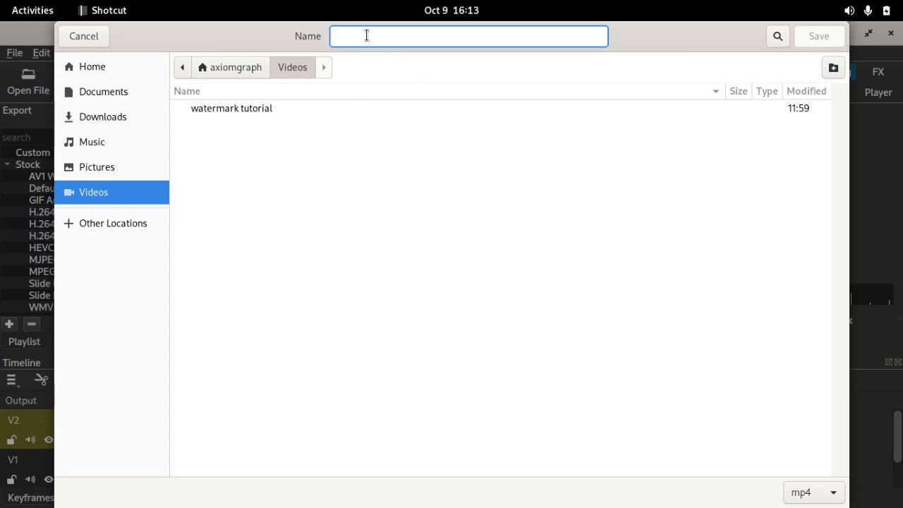
pyautogui.write('watermarked')
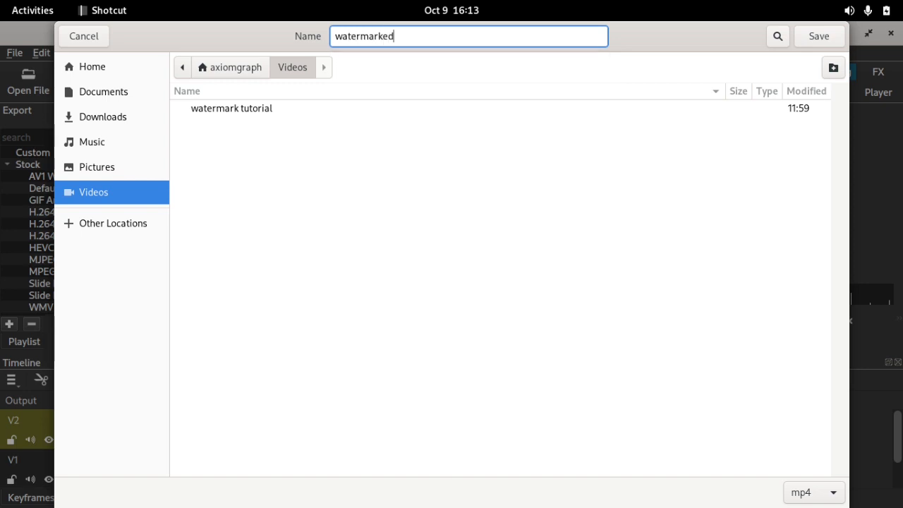
pyautogui.click(814, 37)
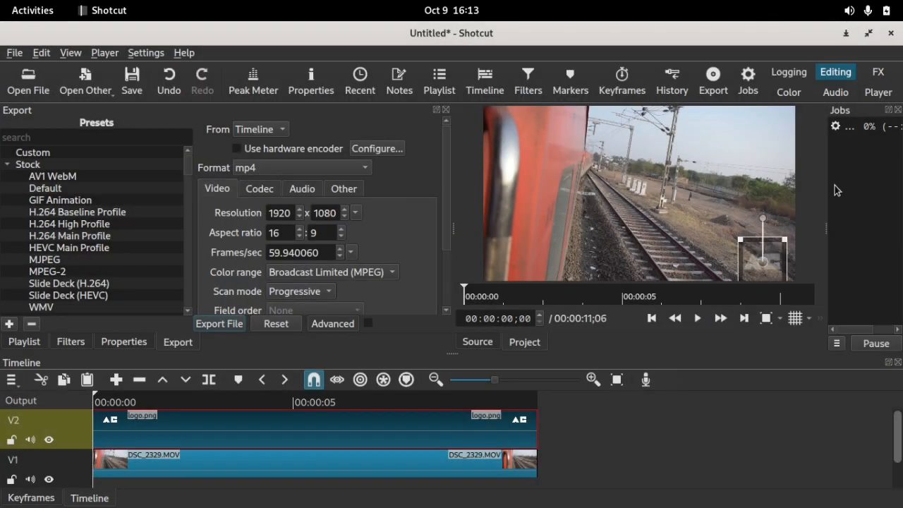
pyautogui.moveTo(826, 196); pyautogui.dragTo(757, 196)
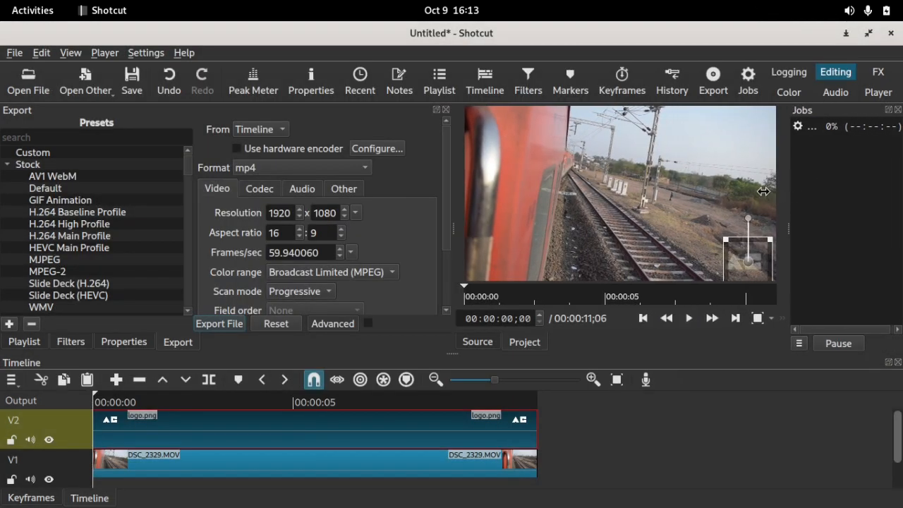
pyautogui.click(801, 133)
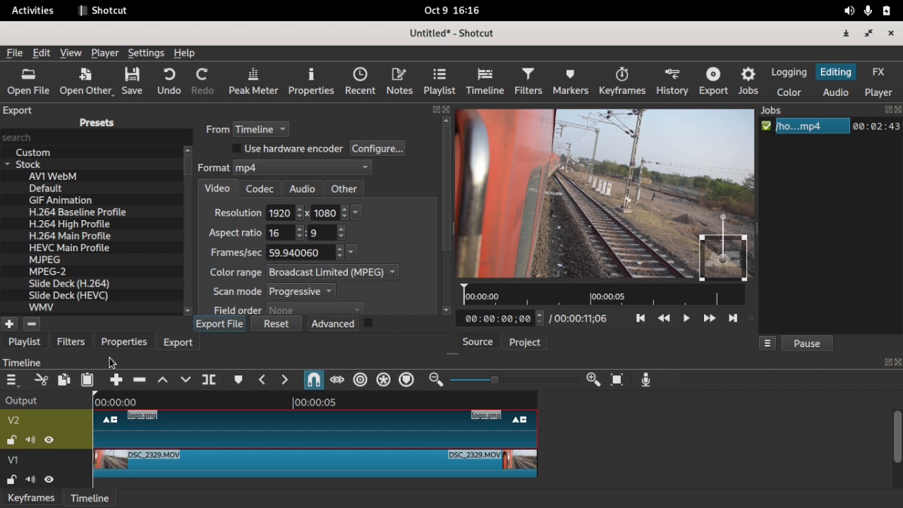
# Remove the logo clip from track V2 and add a simple text clip reading "axiomcatalyst" with a transparent background to the timeline
pyautogui.click(139, 379)
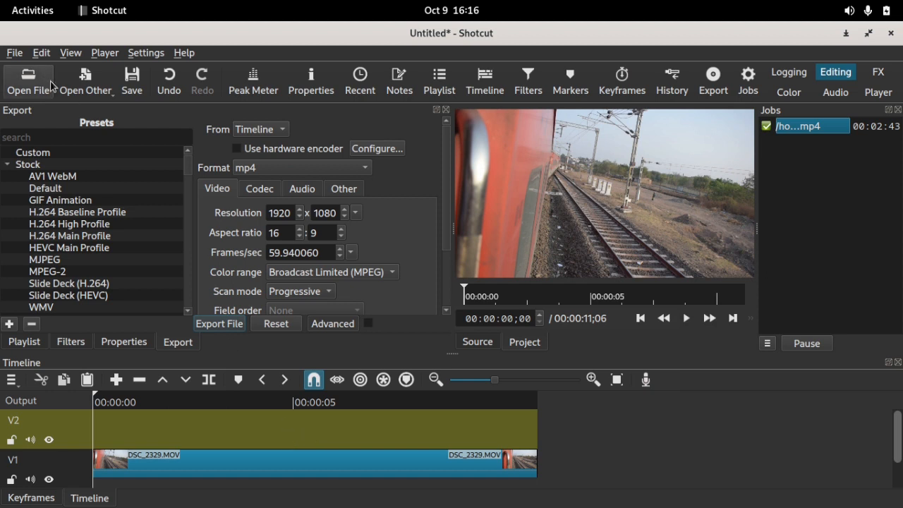
pyautogui.click(95, 94)
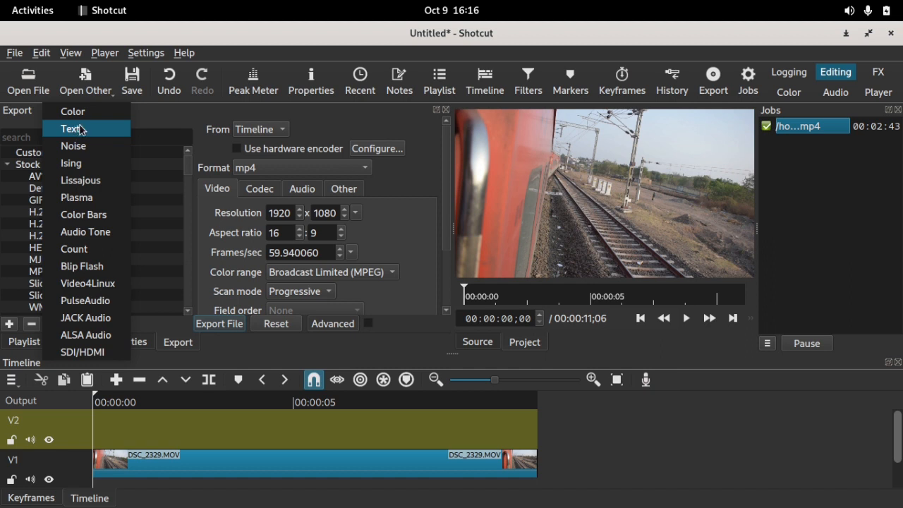
pyautogui.click(89, 128)
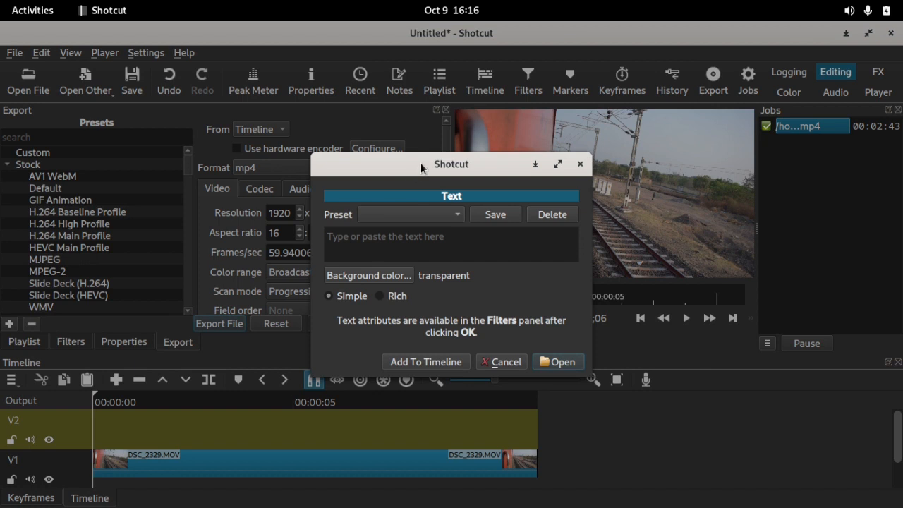
pyautogui.moveTo(416, 170); pyautogui.dragTo(424, 130)
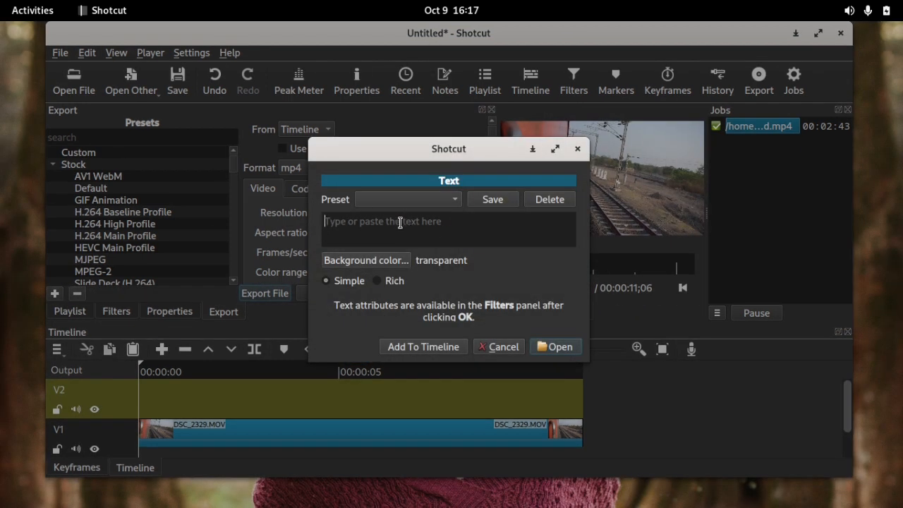
pyautogui.write('axiomcatalyst')
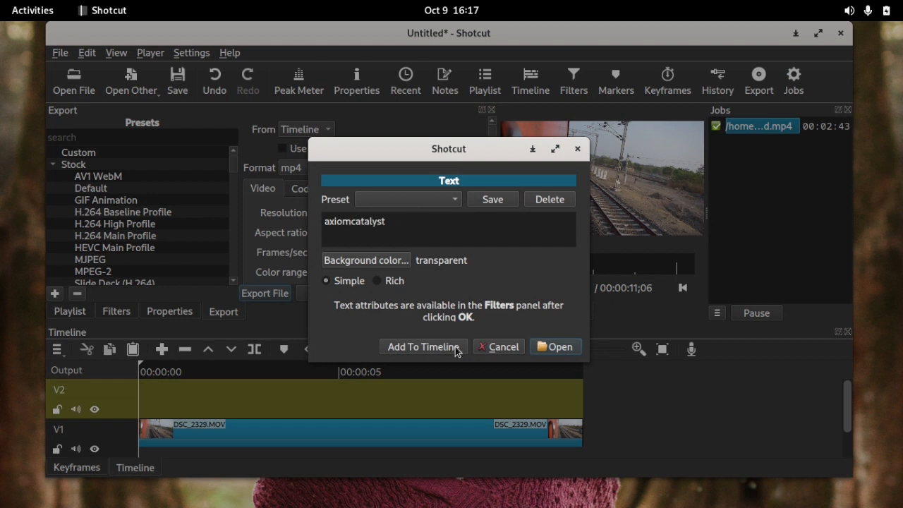
pyautogui.click(414, 347)
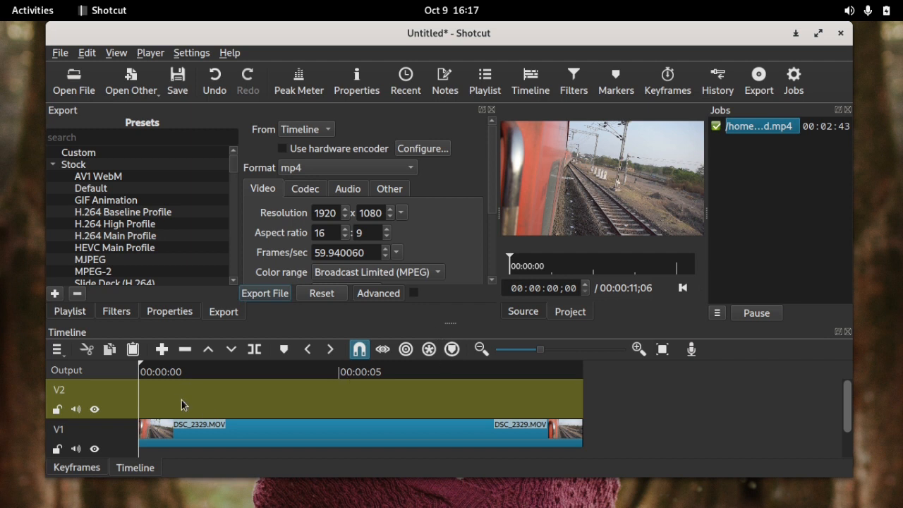
pyautogui.click(818, 33)
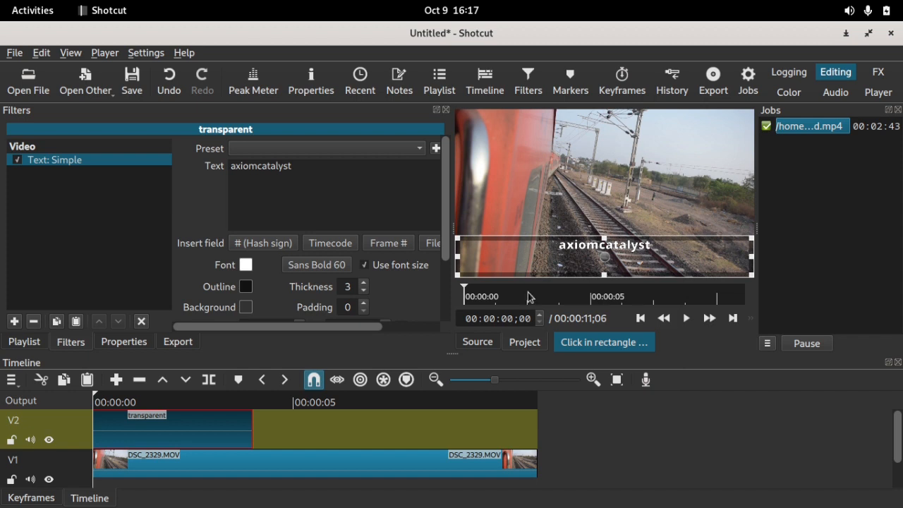
# Extend the text clip on V2 to the end of the train video and select its text in the Text: Simple filter
pyautogui.moveTo(251, 420); pyautogui.dragTo(543, 423)
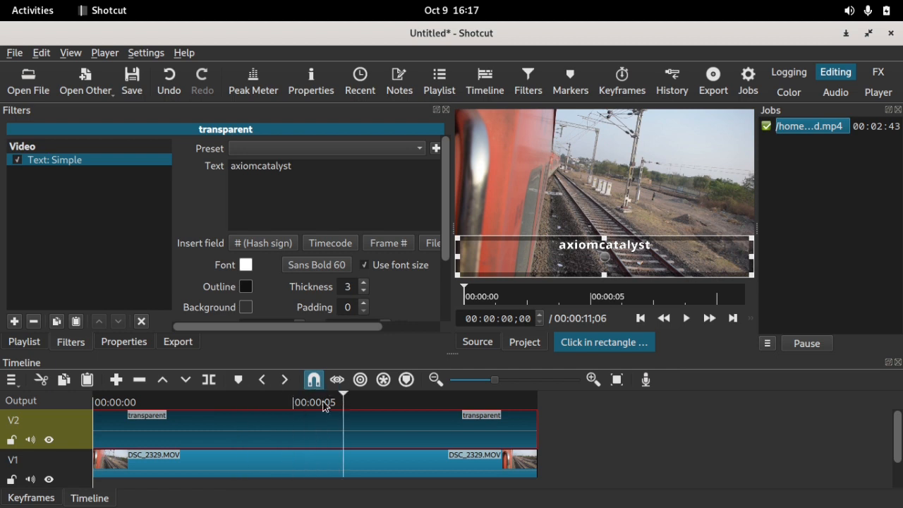
pyautogui.click(204, 402)
pyautogui.scroll(-1, 432, 182)
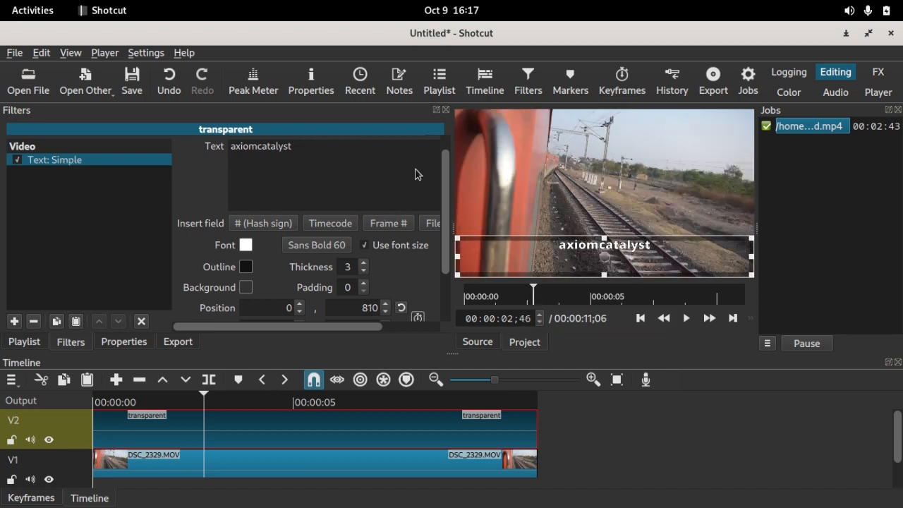
pyautogui.doubleClick(274, 146)
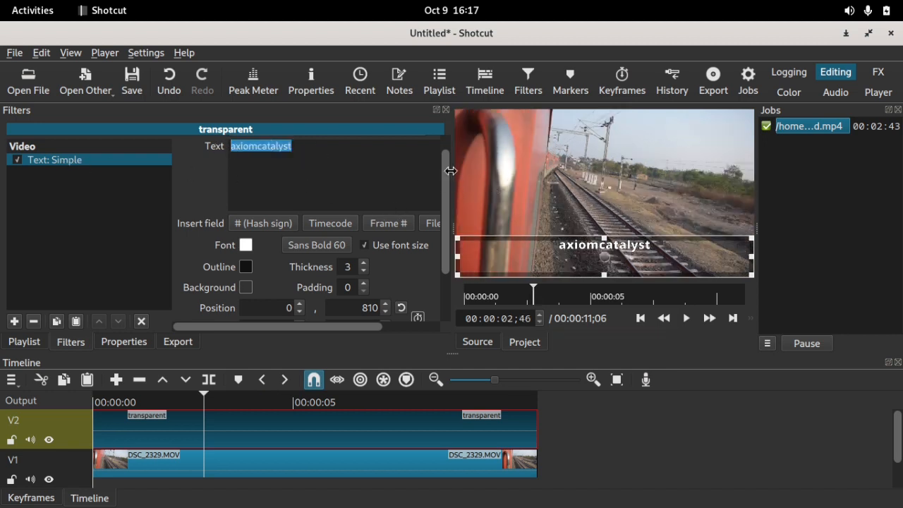
# Set the outline thickness of the axiomcatalyst text to 0
pyautogui.scroll(-2, 445, 185)
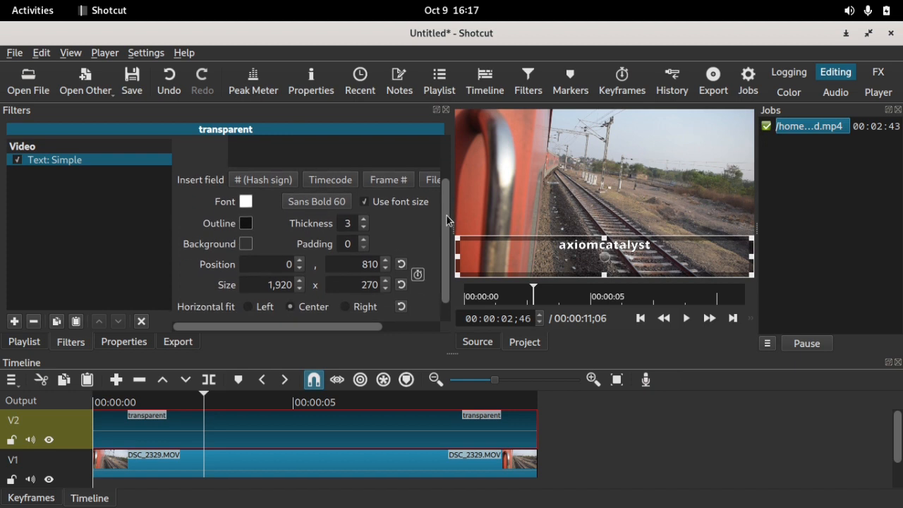
pyautogui.click(364, 221)
pyautogui.click(364, 221)
pyautogui.click(364, 222)
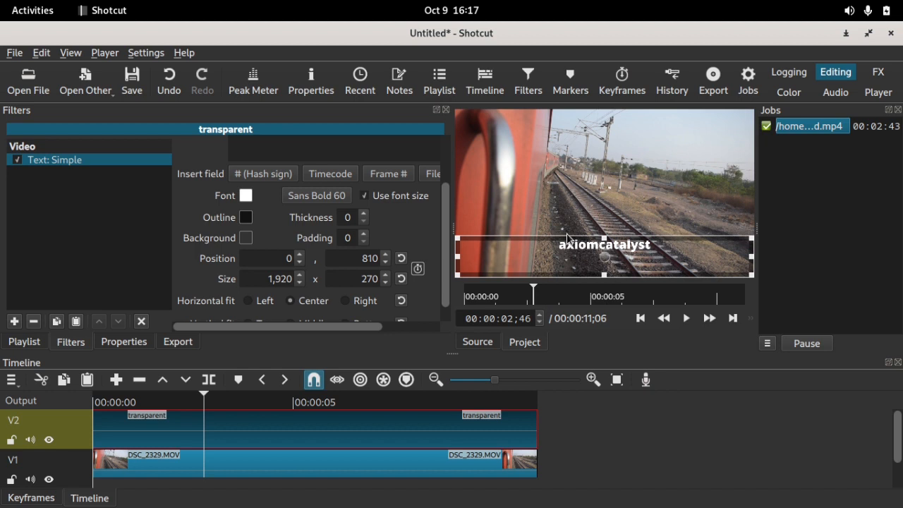
# Give the axiomcatalyst text a yellow background with a padding of 61
pyautogui.click(245, 237)
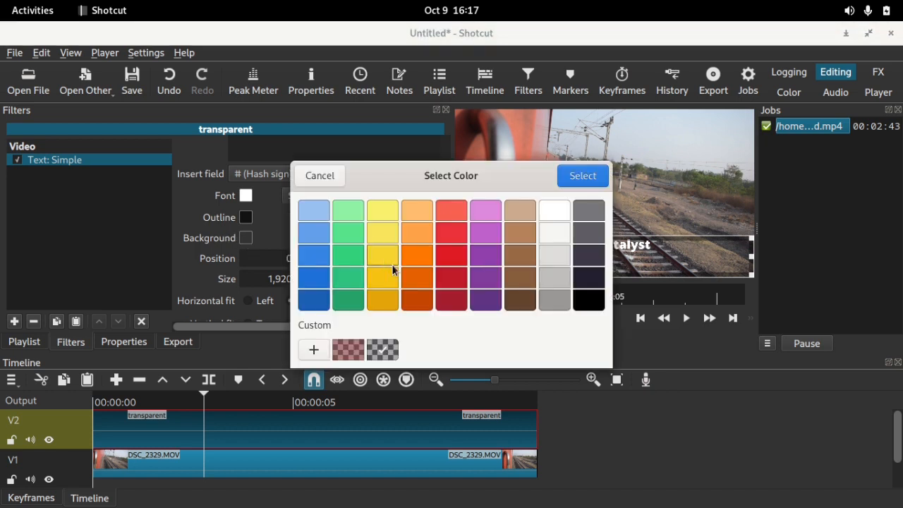
pyautogui.click(592, 176)
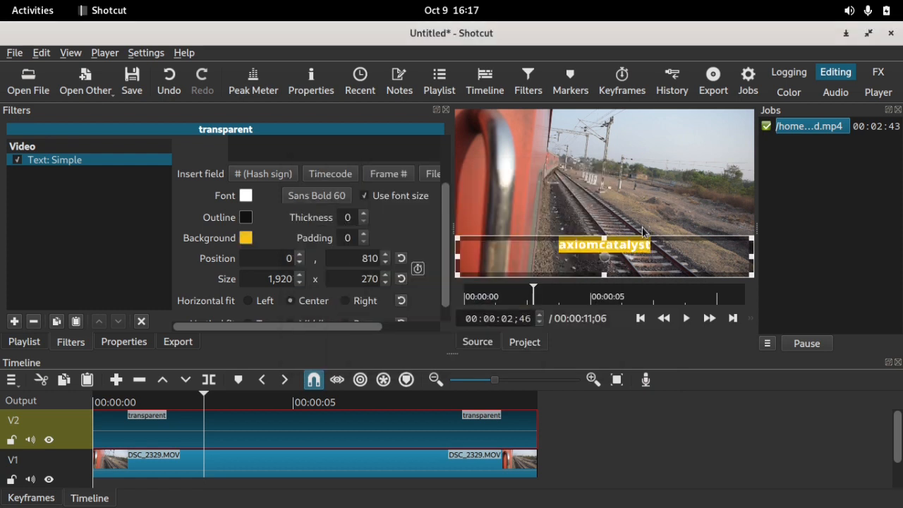
pyautogui.scroll(10, 366, 237)
pyautogui.scroll(20, 366, 238)
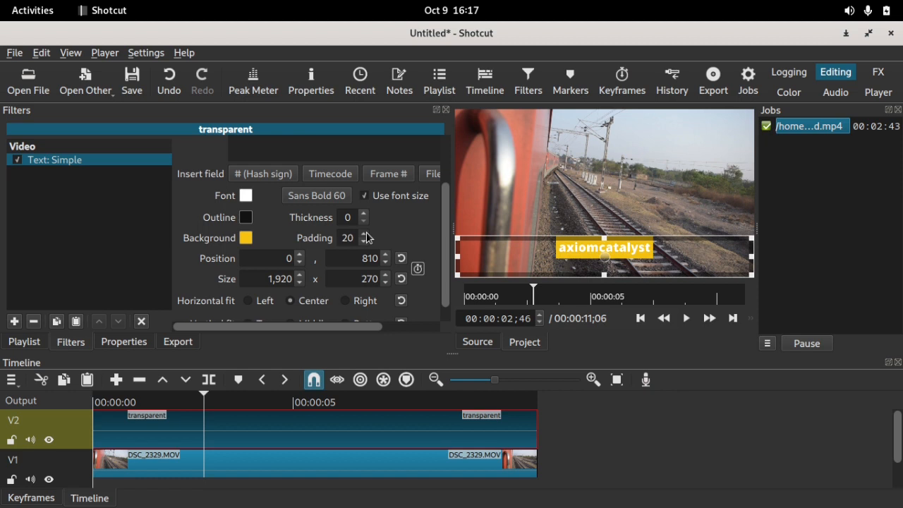
pyautogui.scroll(14, 366, 237)
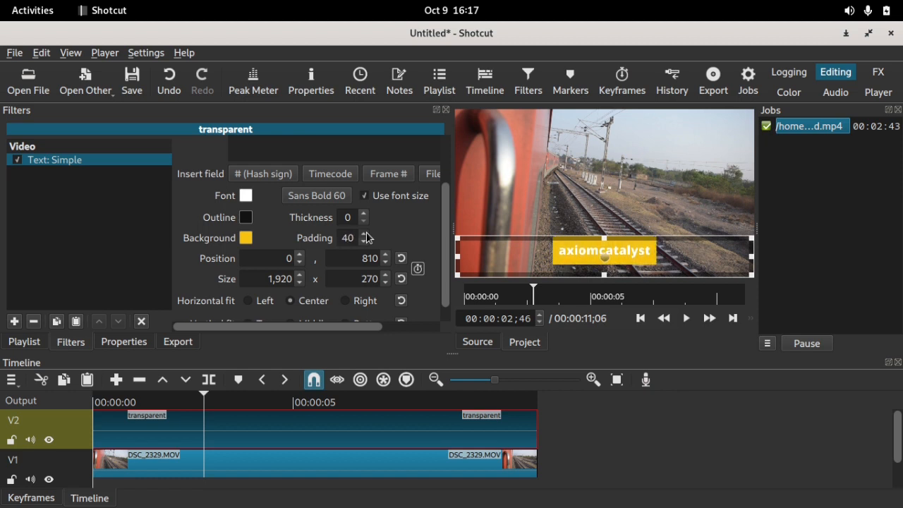
pyautogui.scroll(12, 366, 237)
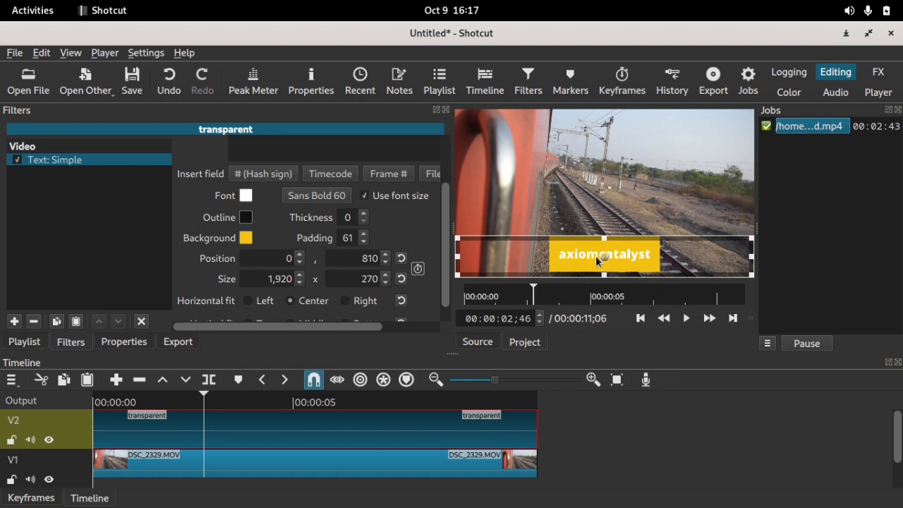
# Move the text box to position 106, 721 and set its font to Montserrat Bold at size 60
pyautogui.moveTo(604, 255); pyautogui.dragTo(620, 242)
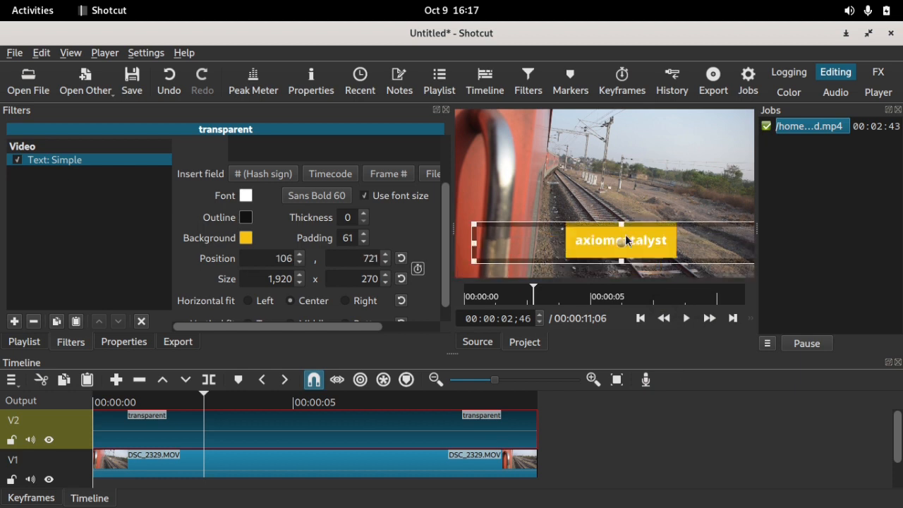
pyautogui.click(331, 198)
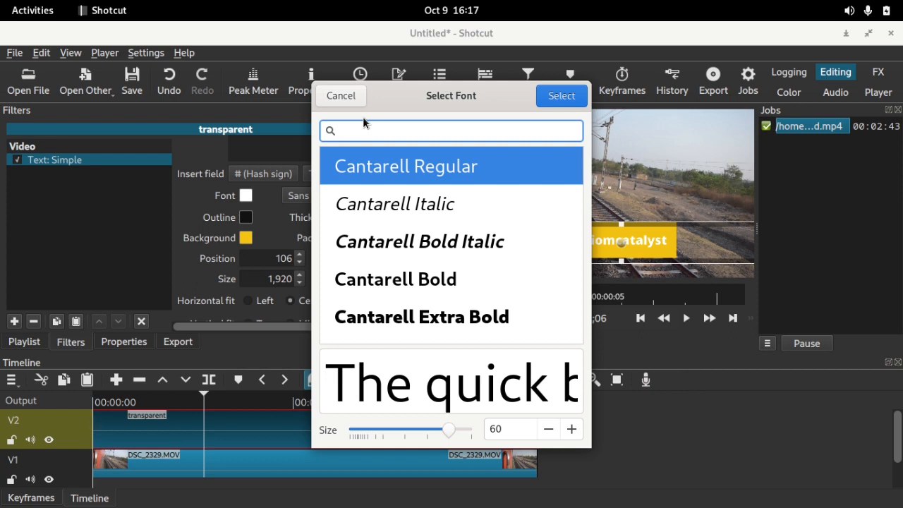
pyautogui.write('montse')
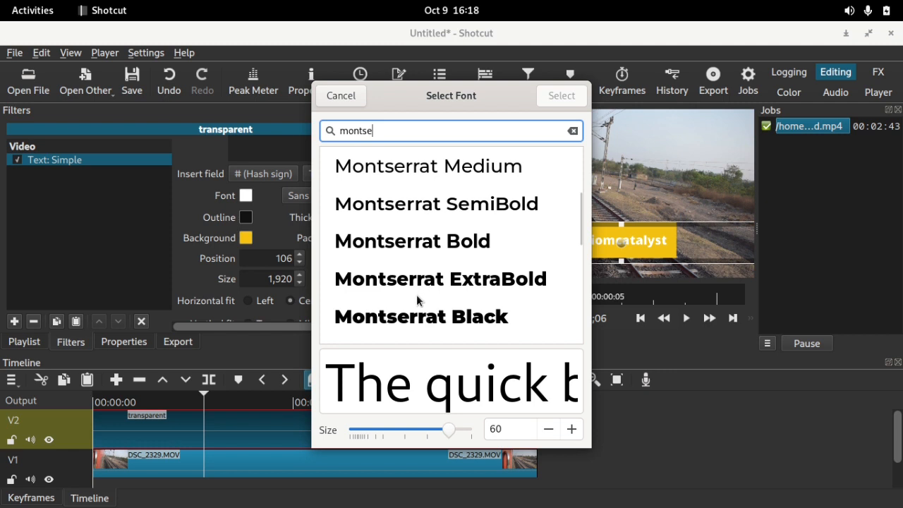
pyautogui.click(440, 245)
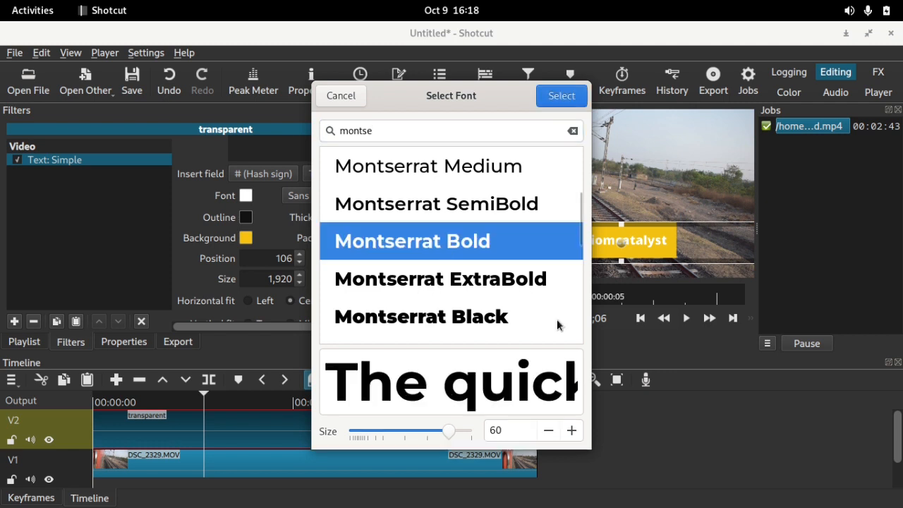
pyautogui.click(561, 95)
# Resize the text box to about 1,471 x 287 and place it in the video's lower-right corner at about 749, 801
pyautogui.moveTo(638, 242); pyautogui.dragTo(657, 254)
pyautogui.moveTo(498, 229); pyautogui.dragTo(577, 225)
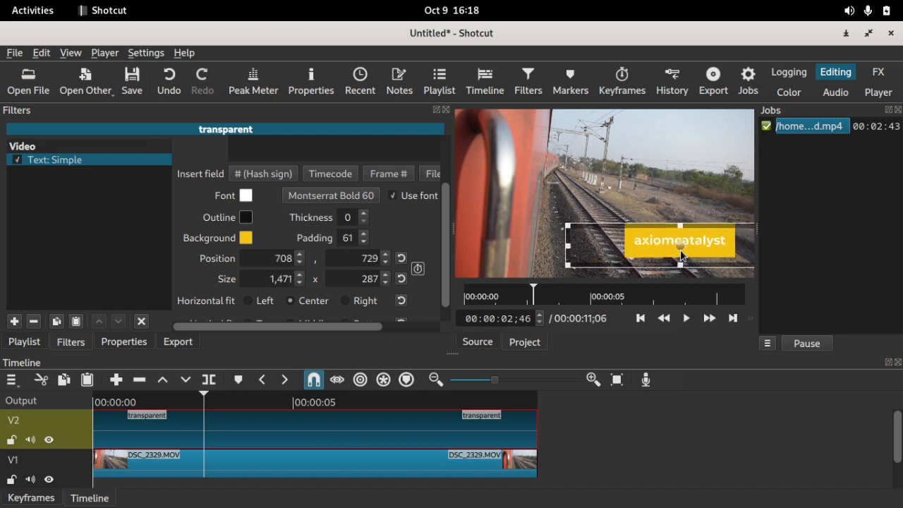
pyautogui.moveTo(682, 254); pyautogui.dragTo(701, 265)
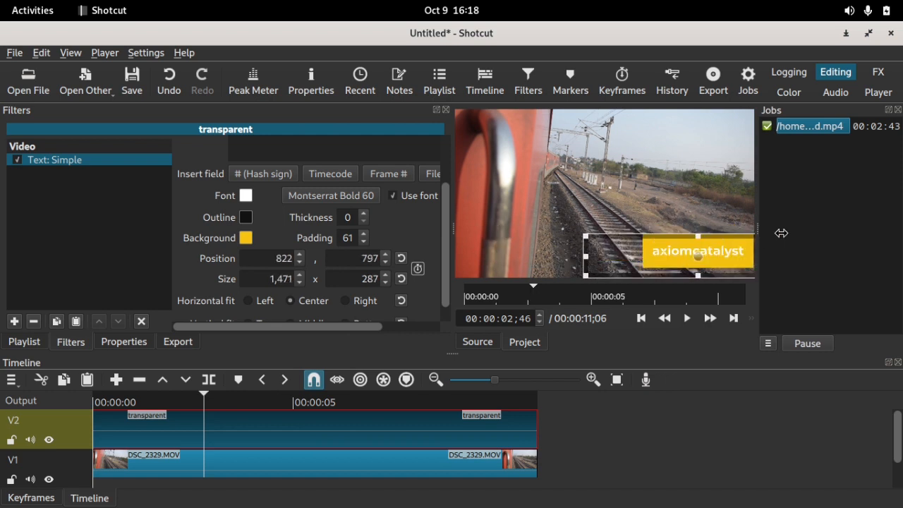
pyautogui.moveTo(754, 229); pyautogui.dragTo(828, 231)
pyautogui.moveTo(726, 258); pyautogui.dragTo(714, 260)
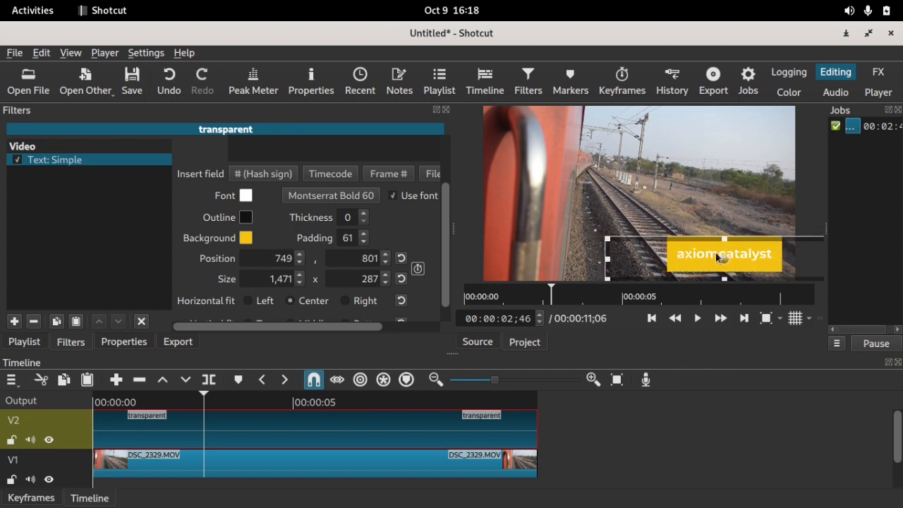
# Add an Opacity filter to the text clip and set its level to 33%
pyautogui.click(14, 320)
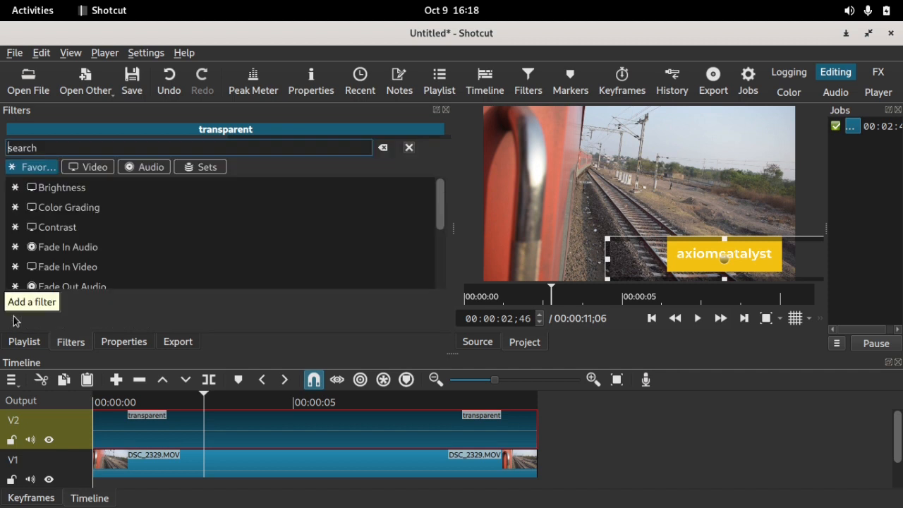
pyautogui.write('op')
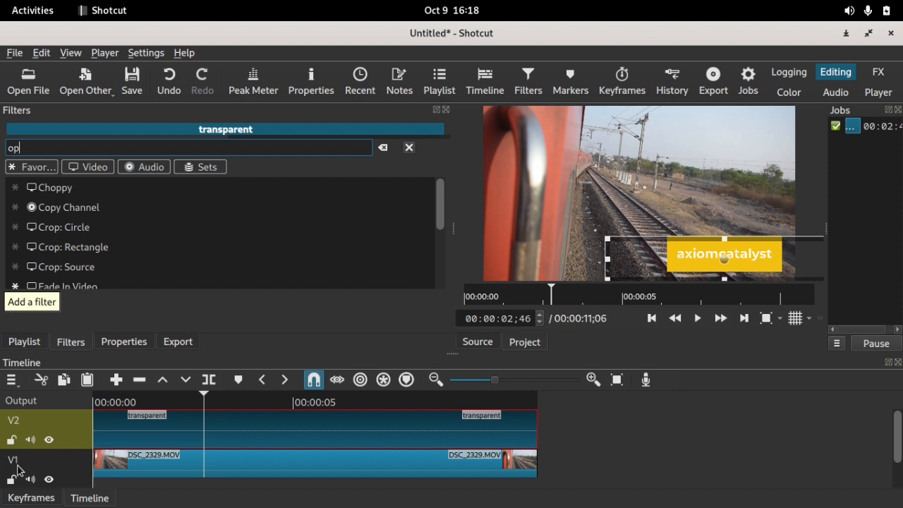
pyautogui.write('ac')
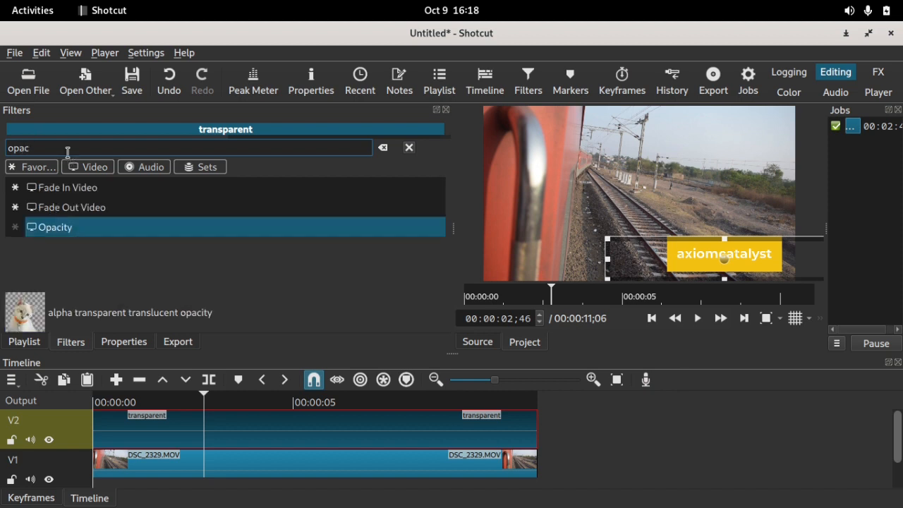
pyautogui.click(69, 228)
pyautogui.moveTo(264, 189); pyautogui.dragTo(252, 185)
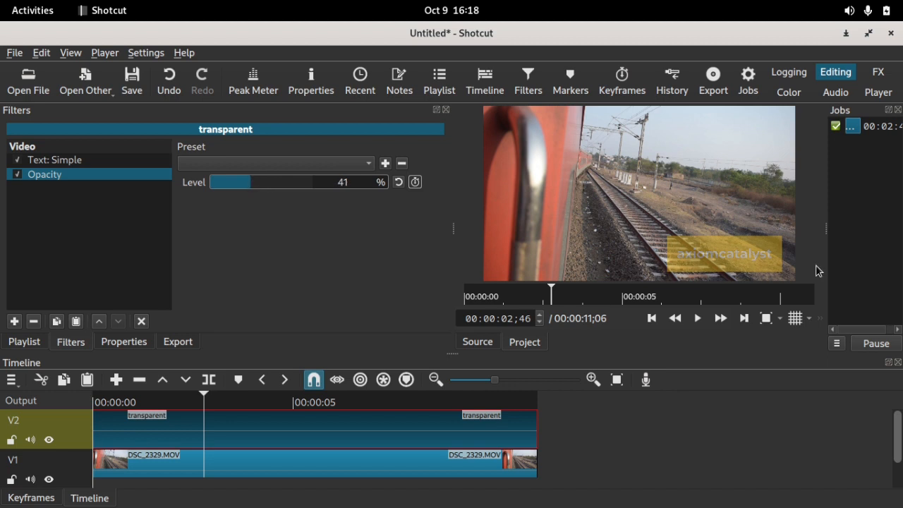
pyautogui.moveTo(235, 189)
pyautogui.mouseDown()
pyautogui.moveTo(275, 183)
pyautogui.moveTo(242, 183)
pyautogui.mouseUp()
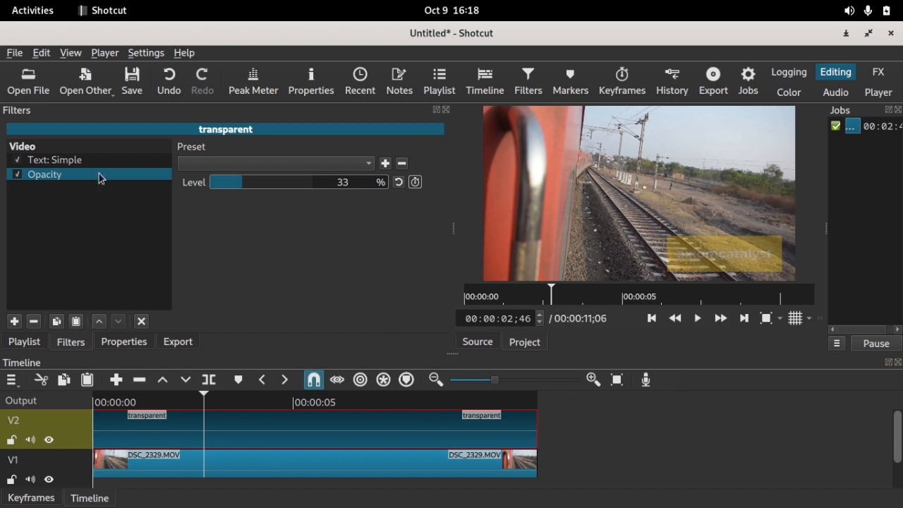
# Delete the Text: Simple and Opacity filters and remove the transparent text clip from track V2
pyautogui.click(78, 162)
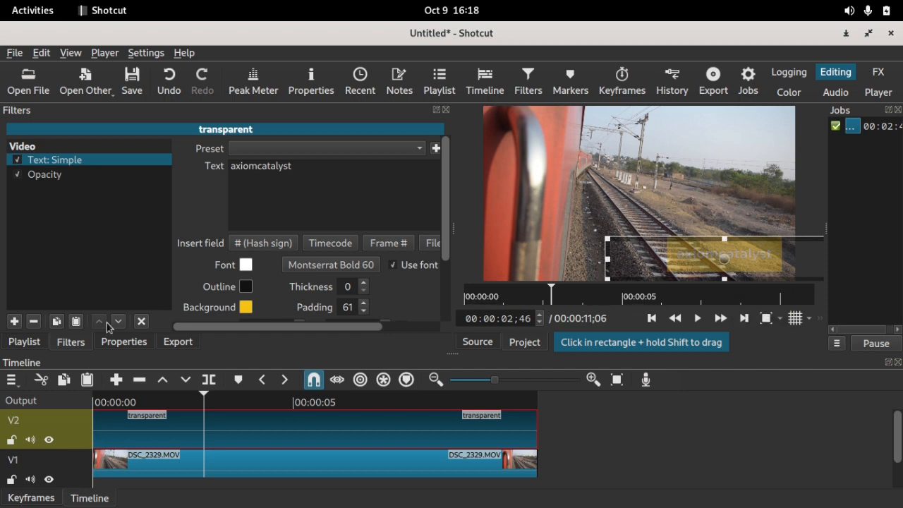
pyautogui.click(34, 321)
pyautogui.click(34, 321)
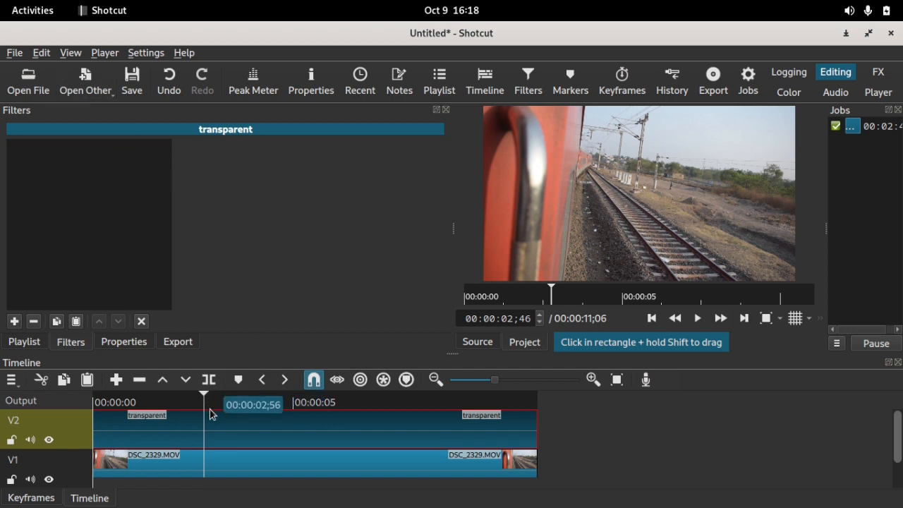
pyautogui.click(139, 379)
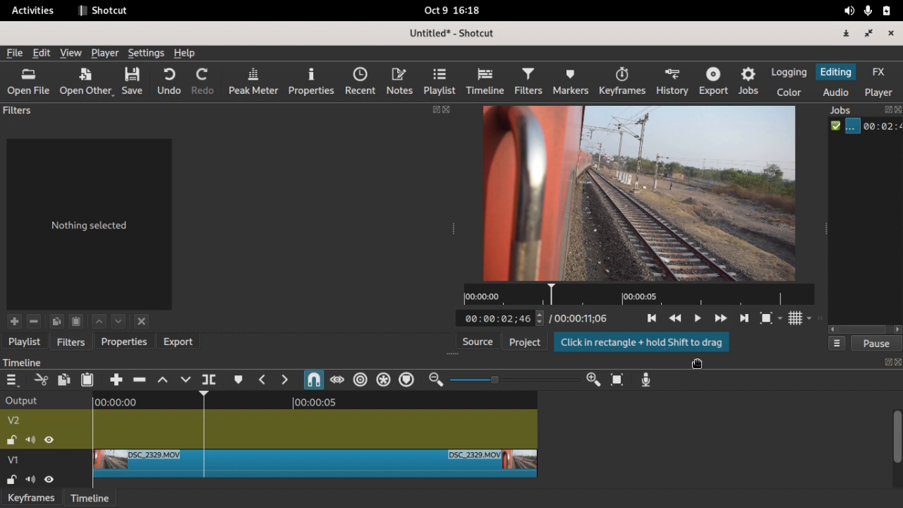
# Add a Text: Simple filter directly to the DSC_2329.MOV clip on track V1
pyautogui.click(291, 462)
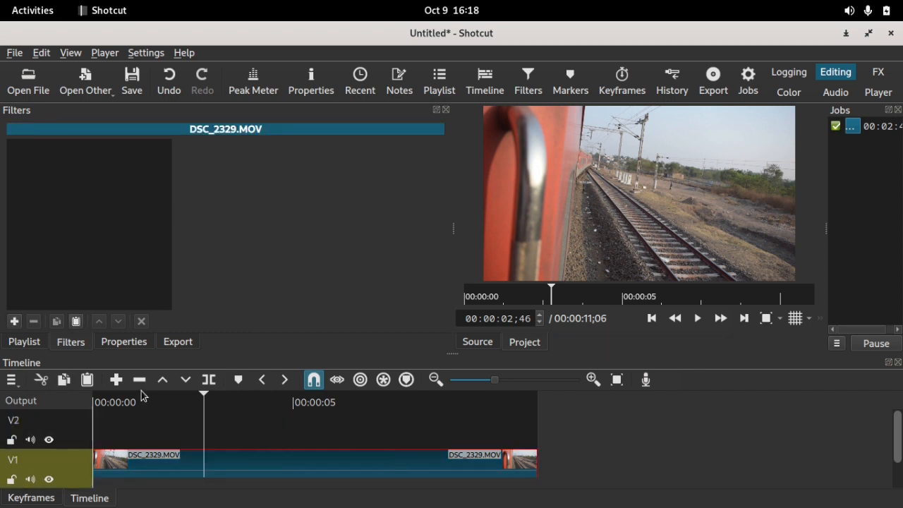
pyautogui.moveTo(896, 433); pyautogui.dragTo(892, 454)
pyautogui.click(14, 322)
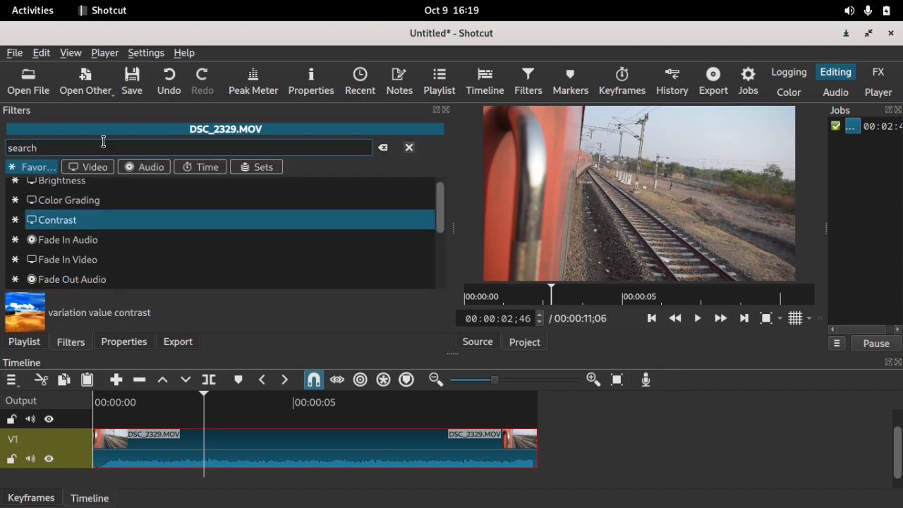
pyautogui.write('te')
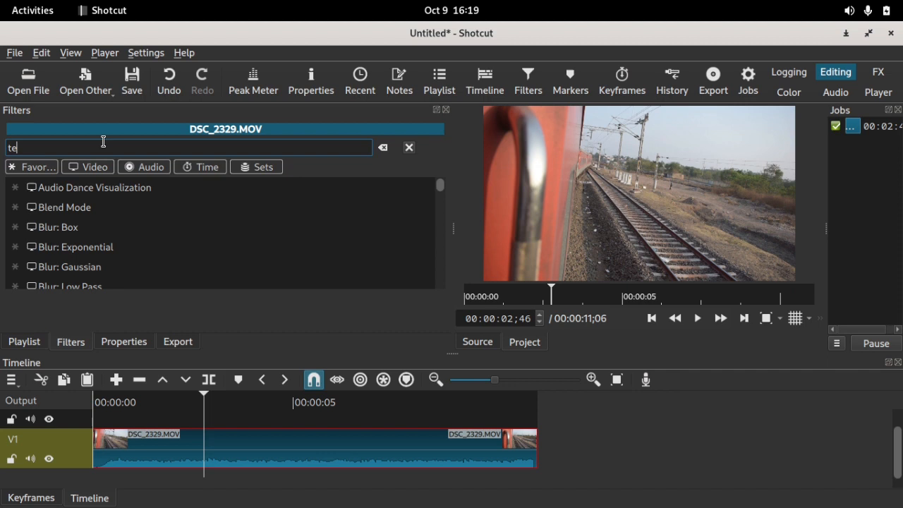
pyautogui.write('xt')
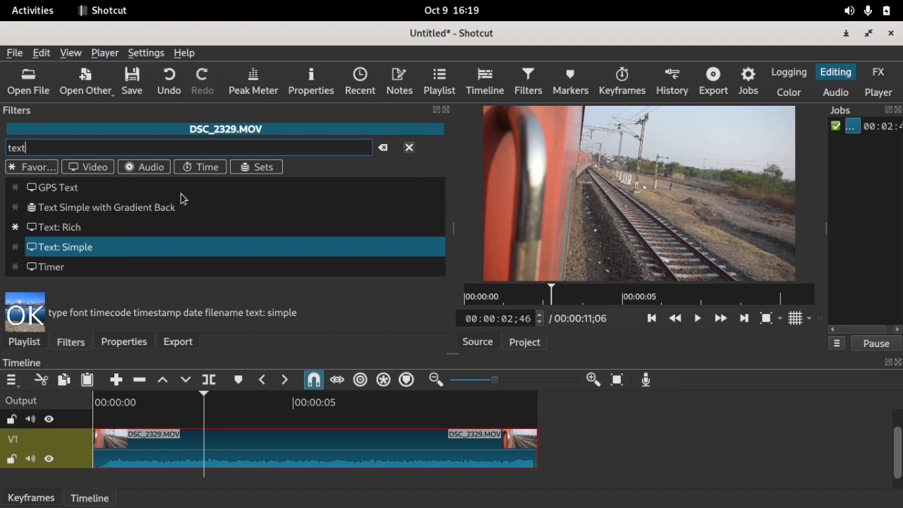
pyautogui.press('Return')
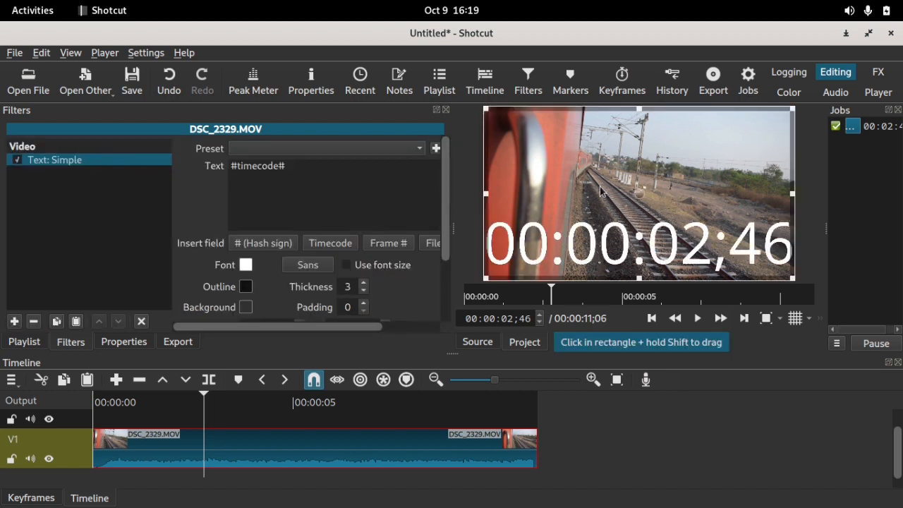
# Play a short stretch of the train video to check the timecode text overlay
pyautogui.click(431, 405)
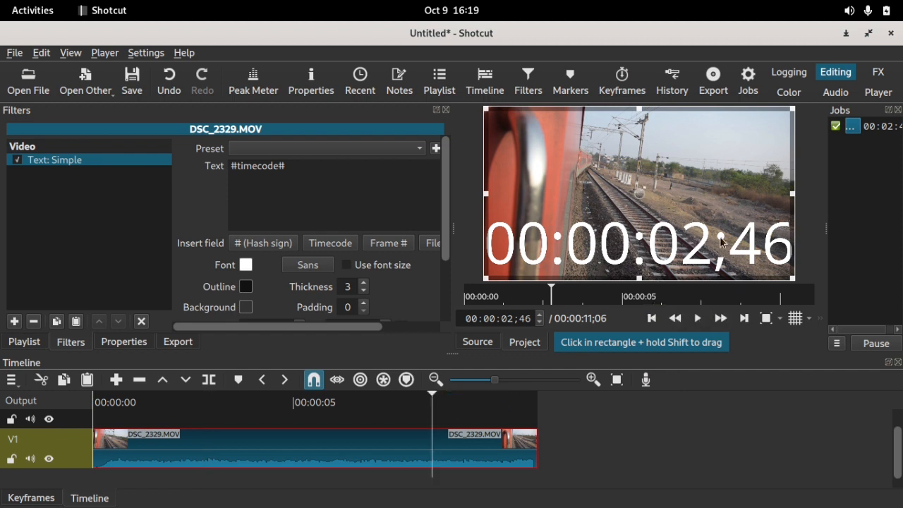
pyautogui.click(197, 415)
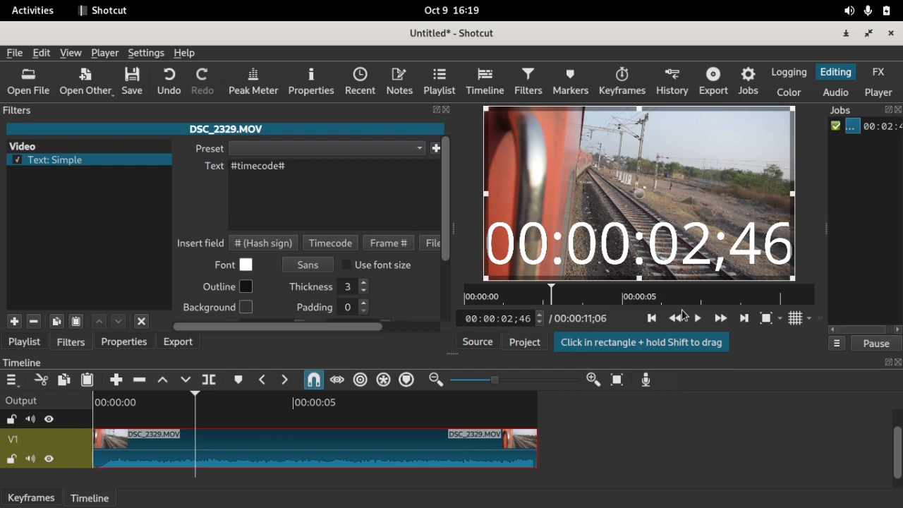
pyautogui.click(697, 318)
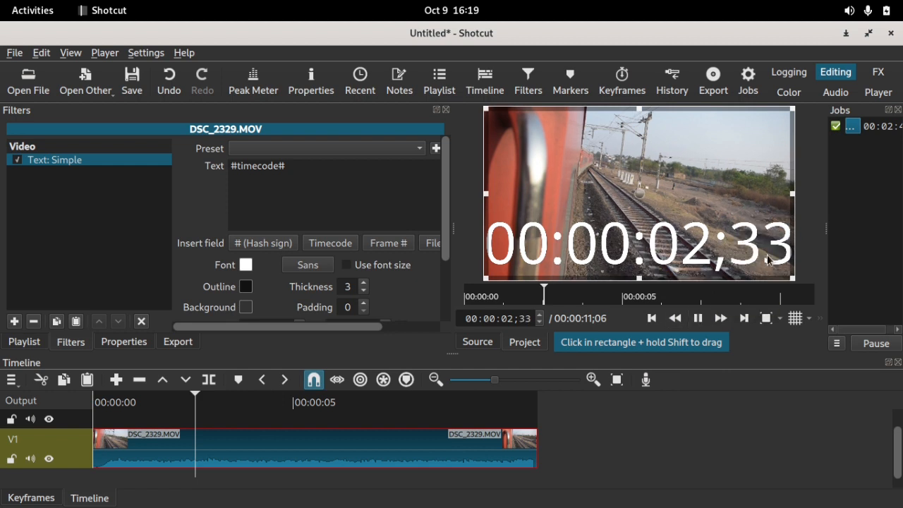
pyautogui.click(697, 318)
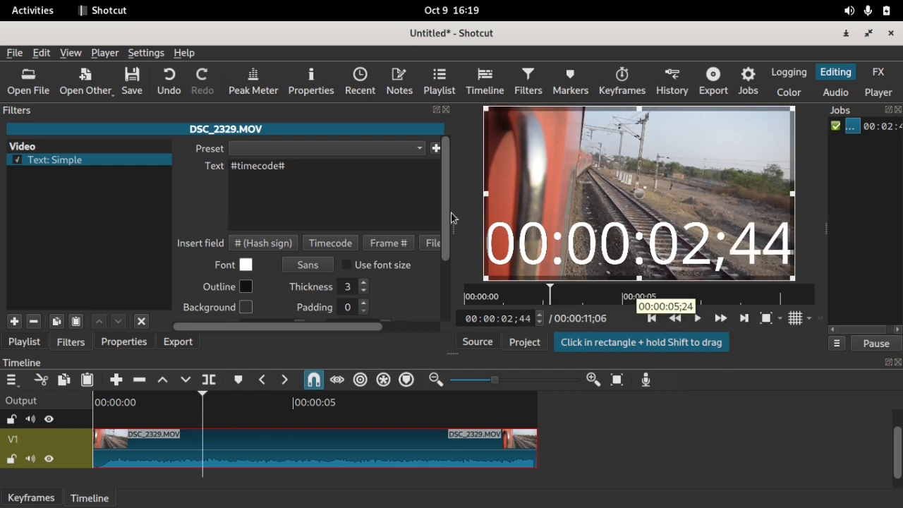
# Replace the timecode text with "axiomcatalyst" and shrink its box to about half the frame width in the video's lower-right area
pyautogui.tripleClick(332, 182)
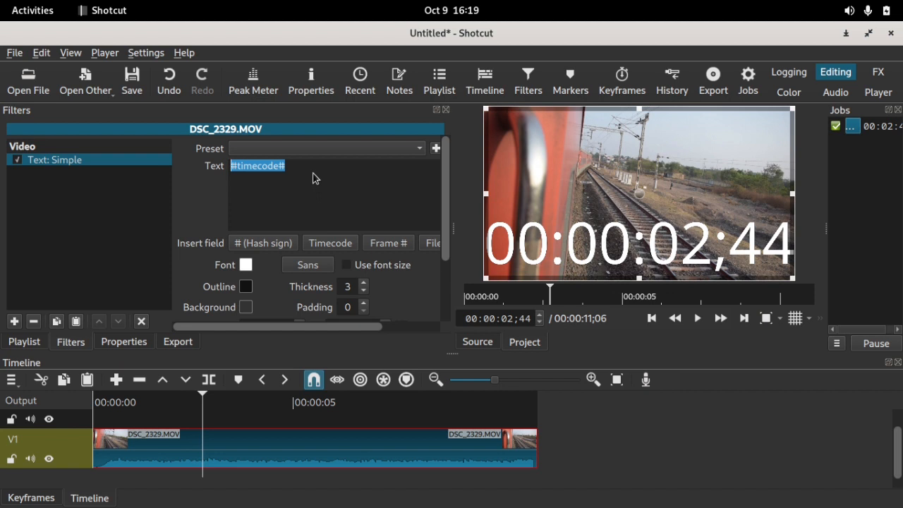
pyautogui.write('axiomcatalyst')
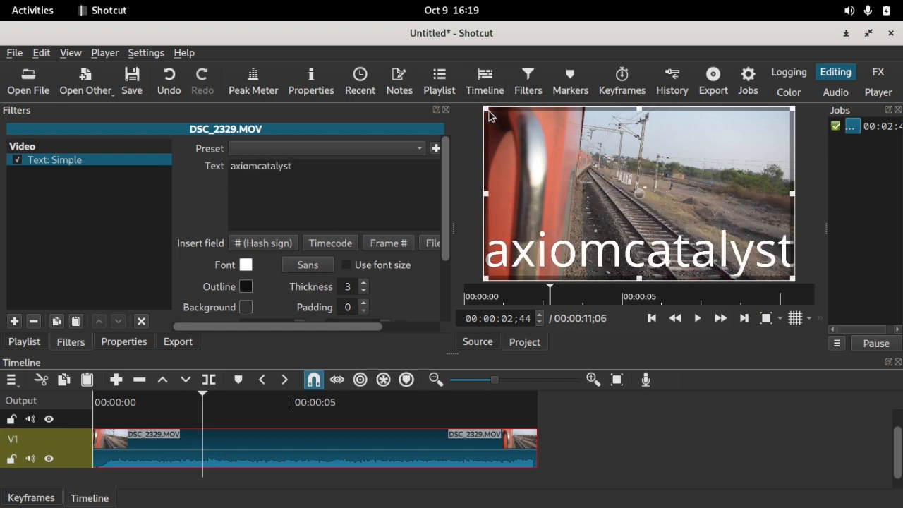
pyautogui.moveTo(488, 111); pyautogui.dragTo(638, 168)
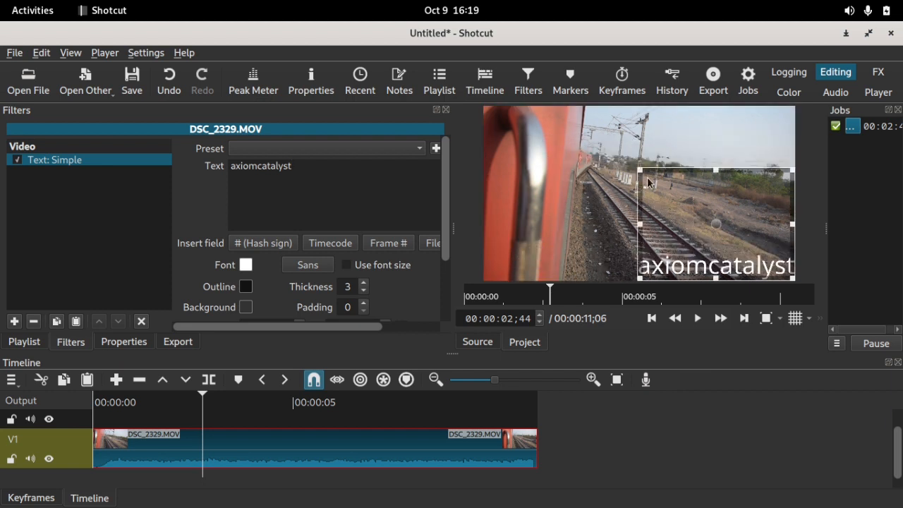
pyautogui.moveTo(713, 225); pyautogui.dragTo(700, 213)
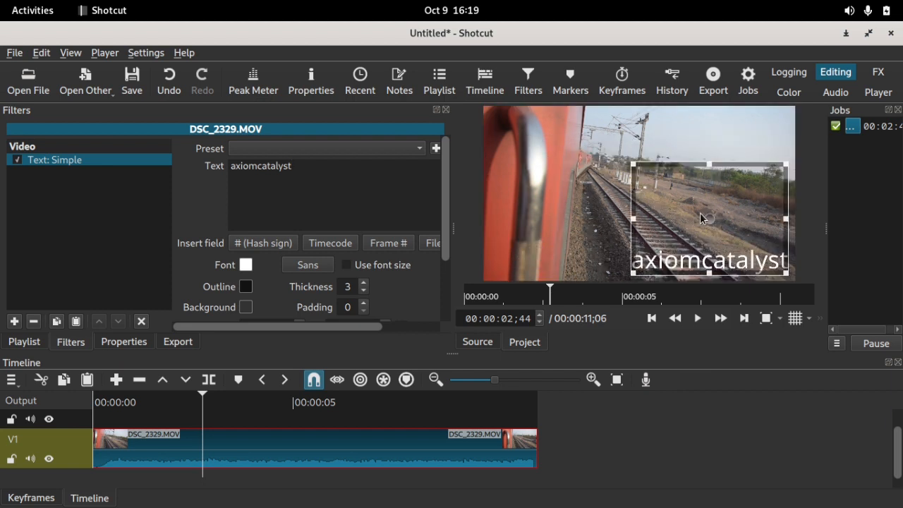
# Add an Opacity filter to the DSC_2329.MOV clip on track V1 and try different opacity levels on it
pyautogui.scroll(-3, 349, 230)
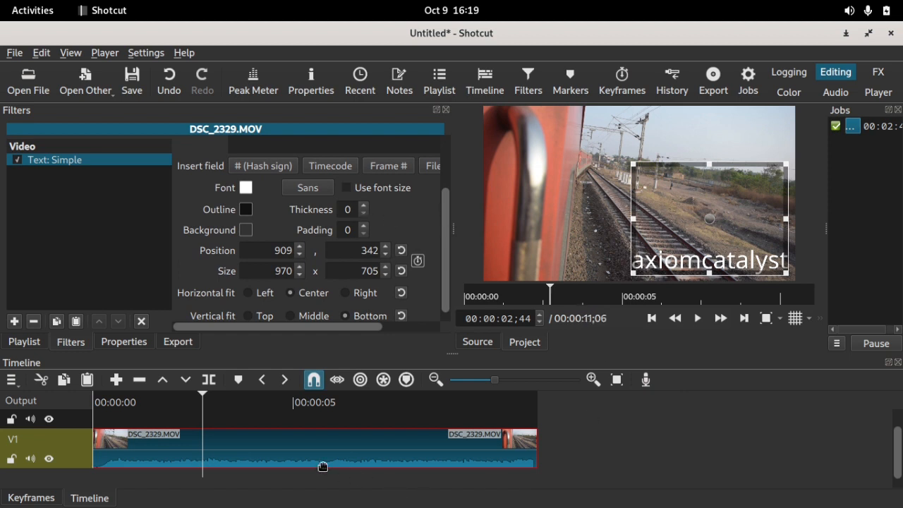
pyautogui.click(15, 321)
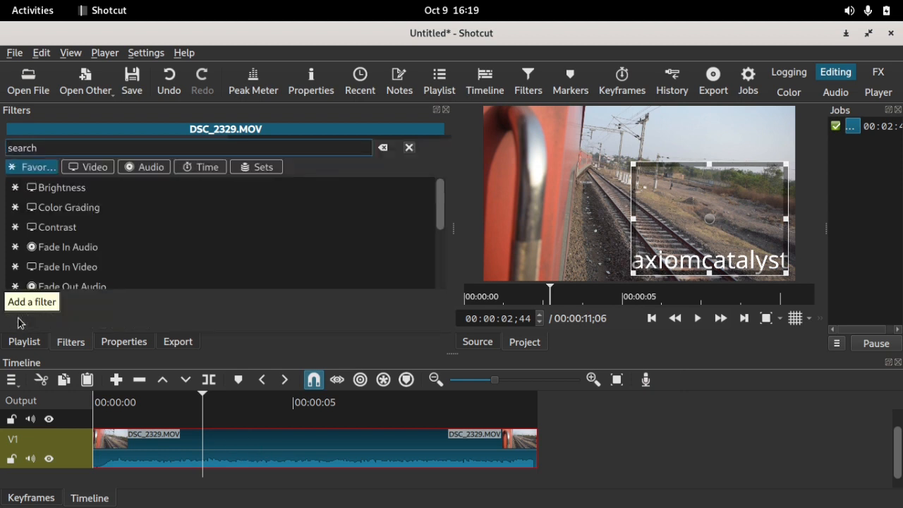
pyautogui.write('op')
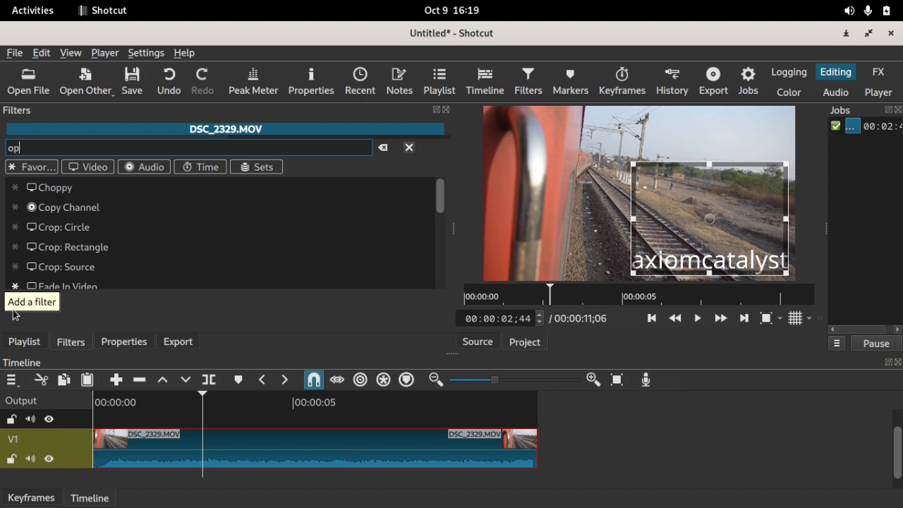
pyautogui.write('act')
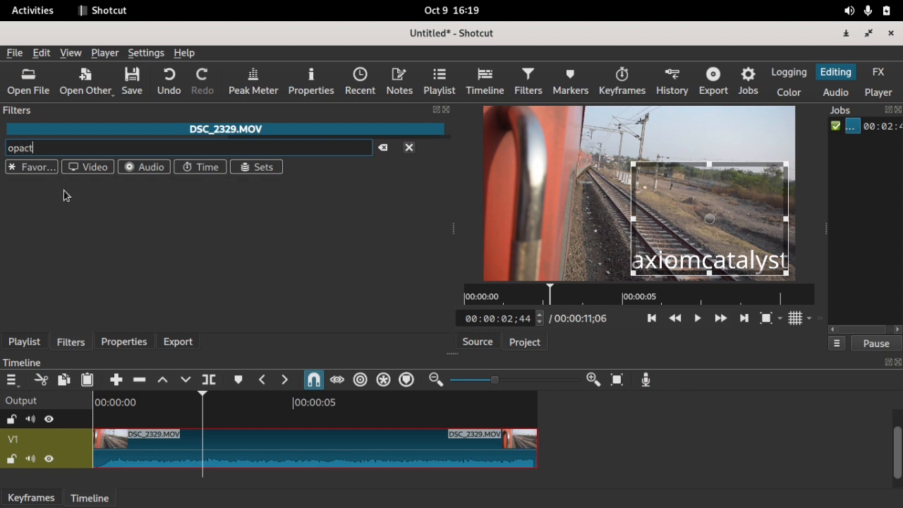
pyautogui.moveTo(49, 150); pyautogui.dragTo(30, 151)
pyautogui.press('BackSpace')
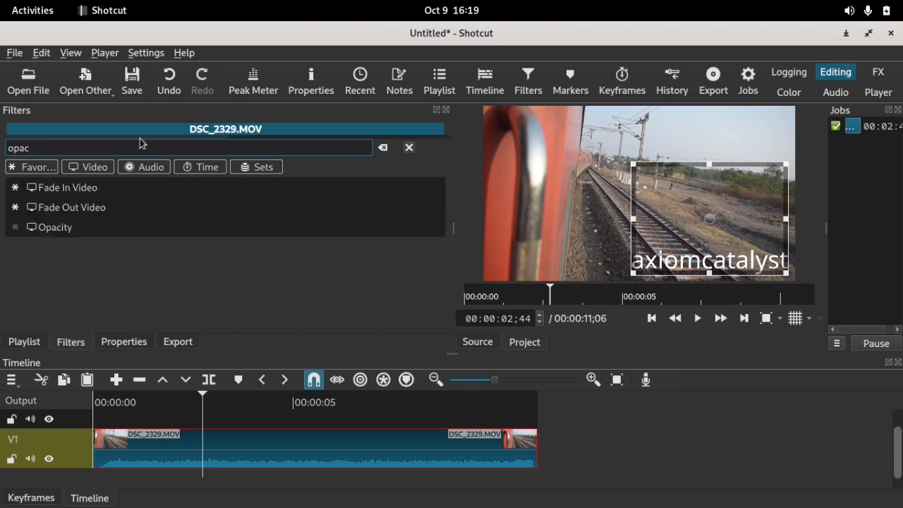
pyautogui.click(68, 227)
pyautogui.moveTo(308, 181)
pyautogui.mouseDown()
pyautogui.moveTo(206, 190)
pyautogui.moveTo(299, 189)
pyautogui.mouseUp()
pyautogui.moveTo(234, 194)
pyautogui.mouseDown()
pyautogui.moveTo(313, 185)
pyautogui.moveTo(236, 188)
pyautogui.mouseUp()
# Remove the Opacity and Text: Simple filters from the DSC_2329.MOV clip
pyautogui.click(33, 322)
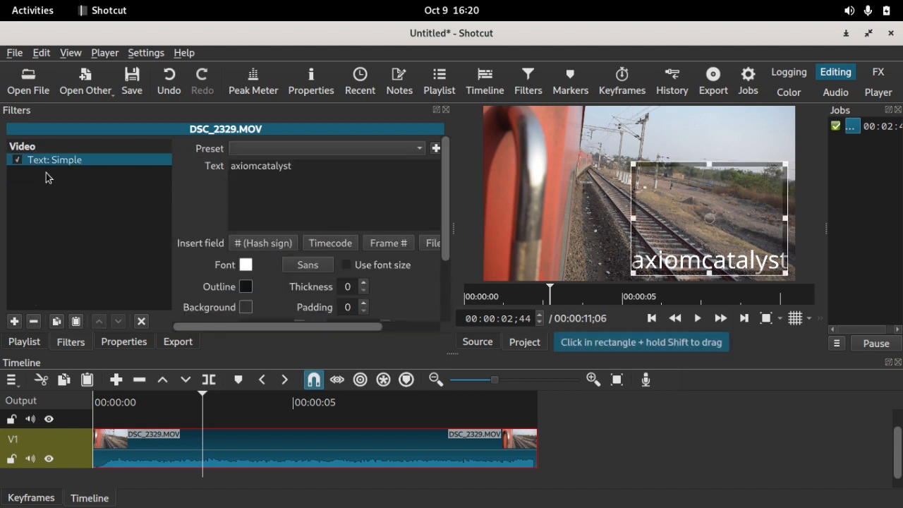
pyautogui.click(32, 322)
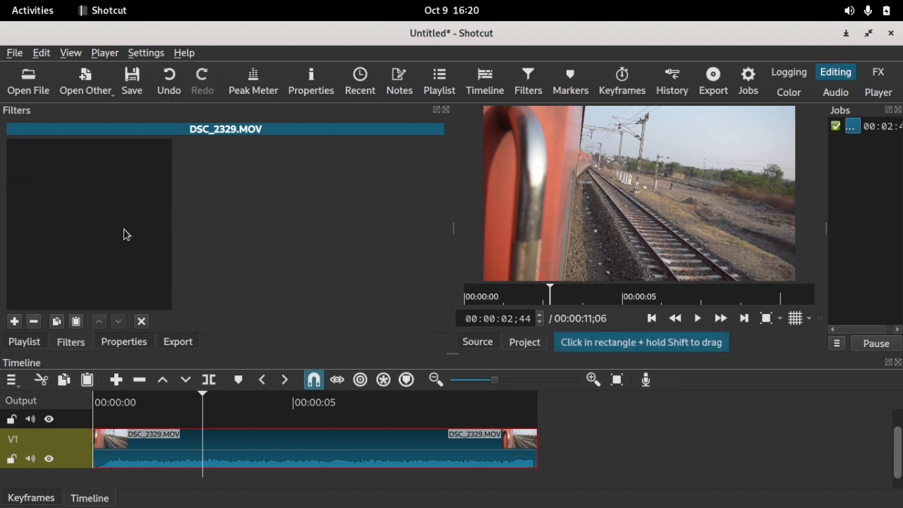
pyautogui.click(102, 91)
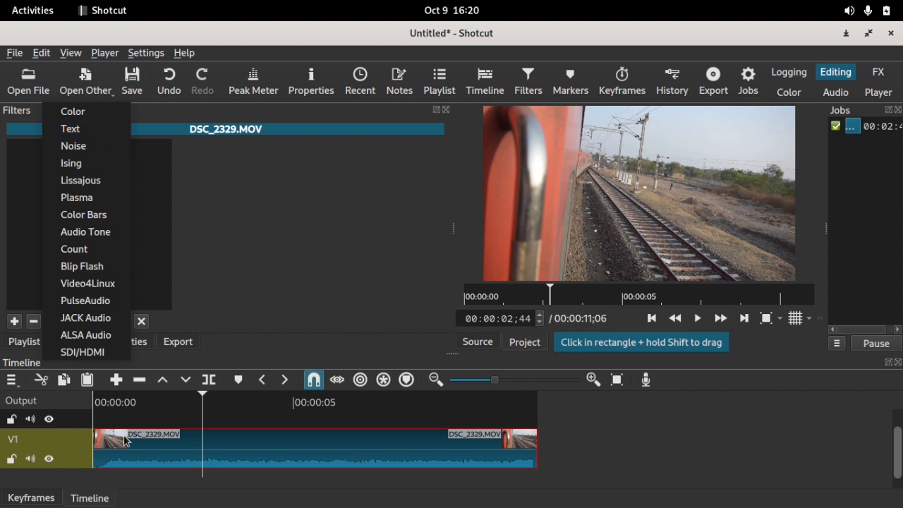
pyautogui.click(280, 301)
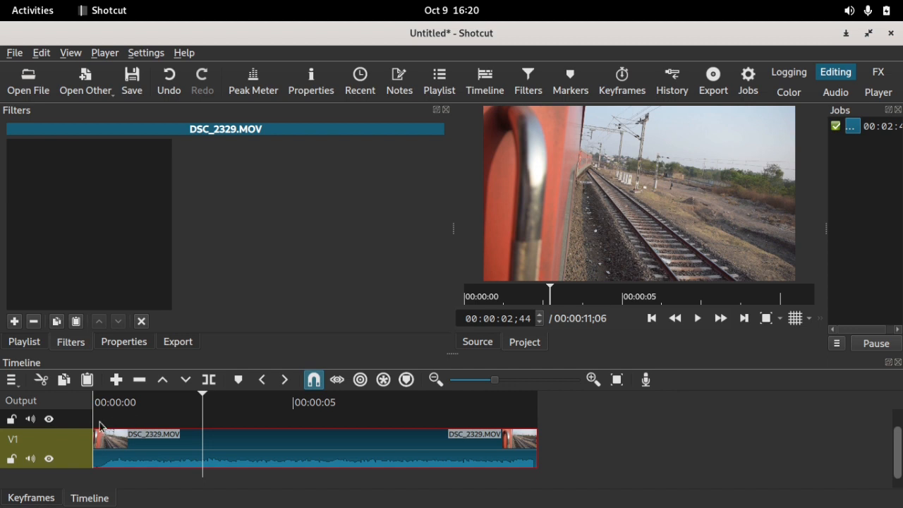
# Append logo.png to track V1 after the DSC_2329.MOV clip and ignore the low disk space notification
pyautogui.hotkey('ctrl', 'i')
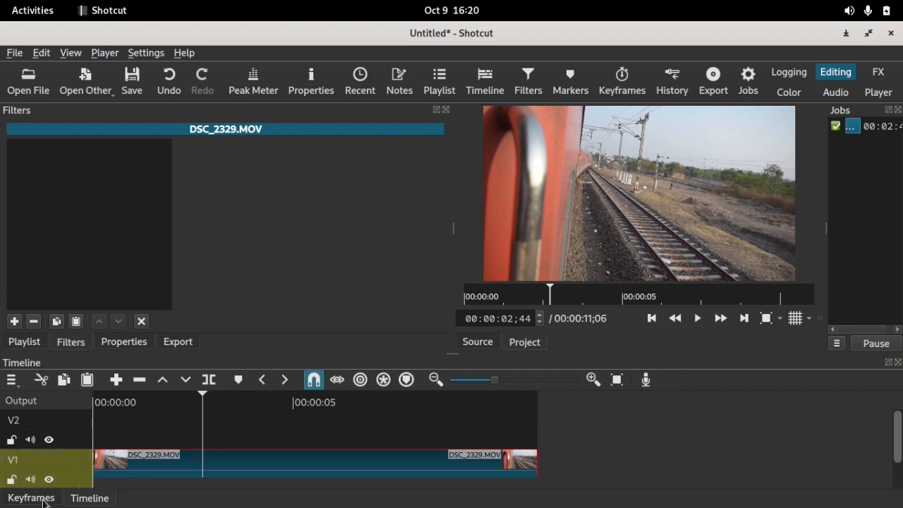
pyautogui.moveTo(2, 460); pyautogui.dragTo(0, 461)
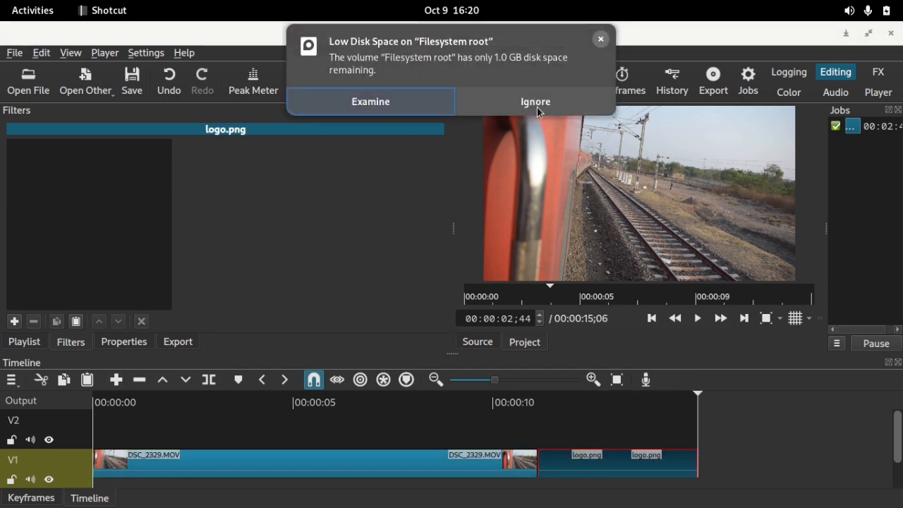
pyautogui.click(536, 106)
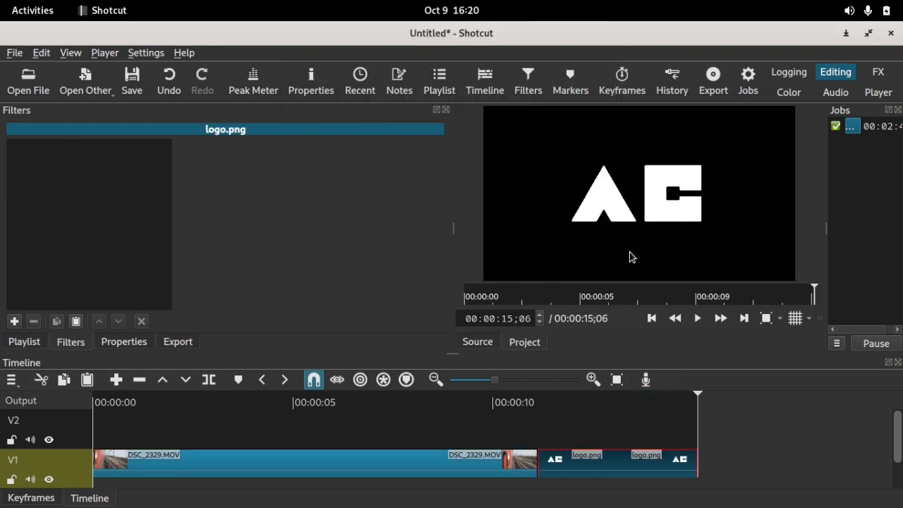
# Place logo.png on track V2 and move it to start at about 4 seconds, above the train video
pyautogui.click(79, 442)
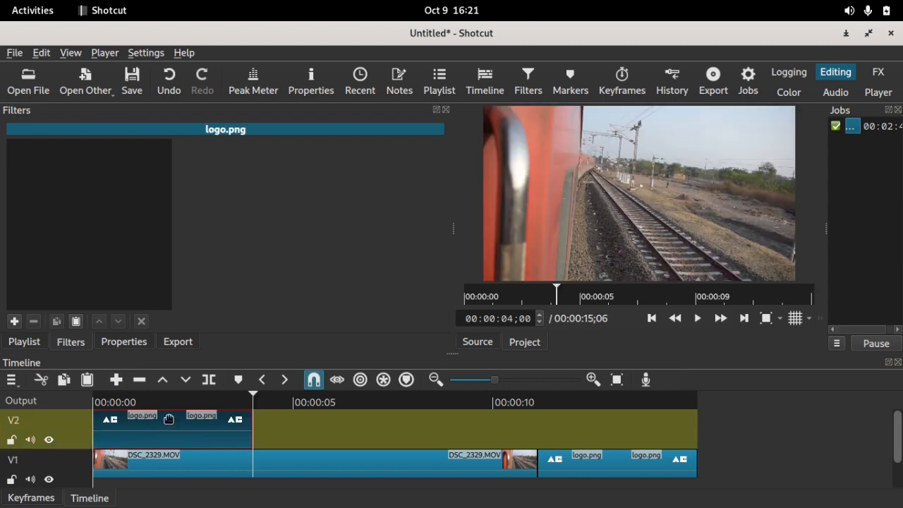
pyautogui.moveTo(108, 404); pyautogui.dragTo(325, 428)
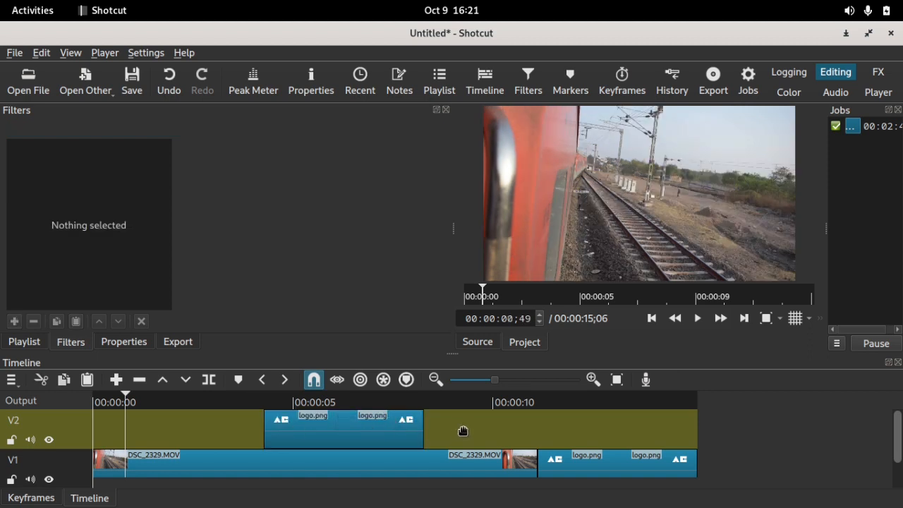
pyautogui.click(393, 438)
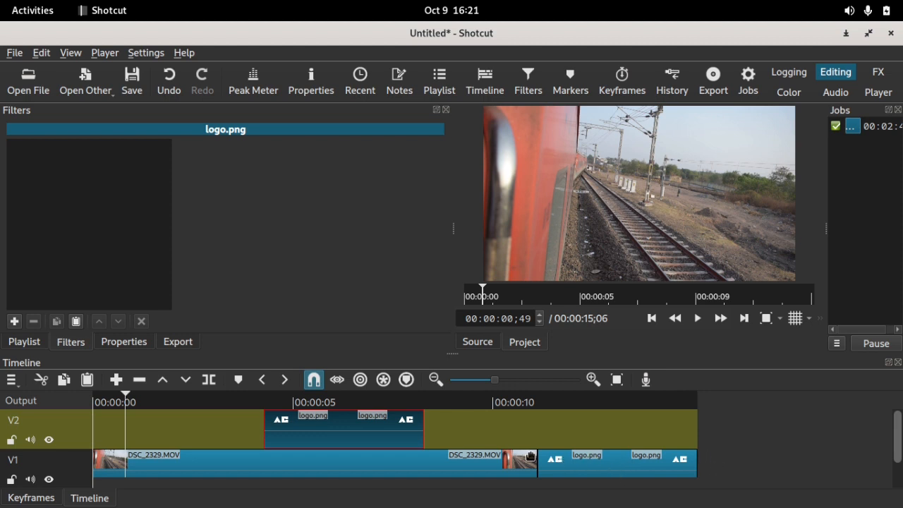
# Delete the logo.png clips from tracks V1 and V2
pyautogui.click(595, 462)
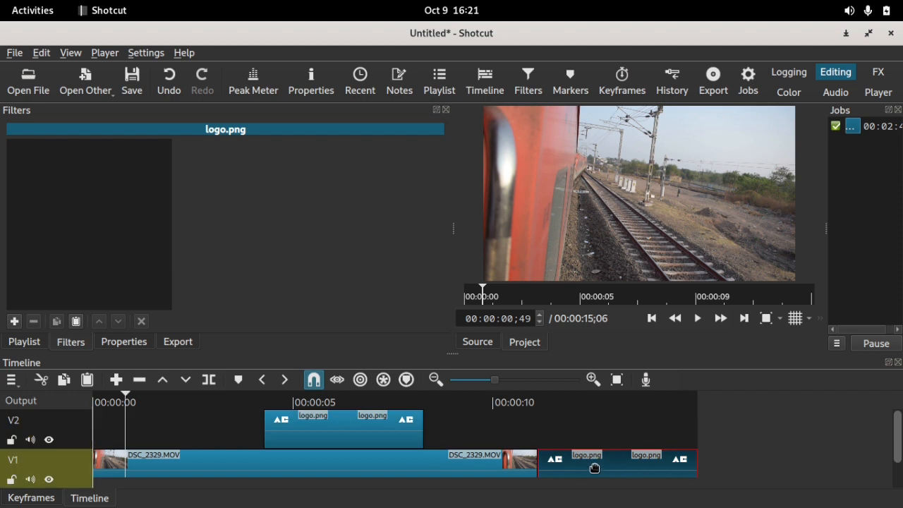
pyautogui.rightClick(598, 462)
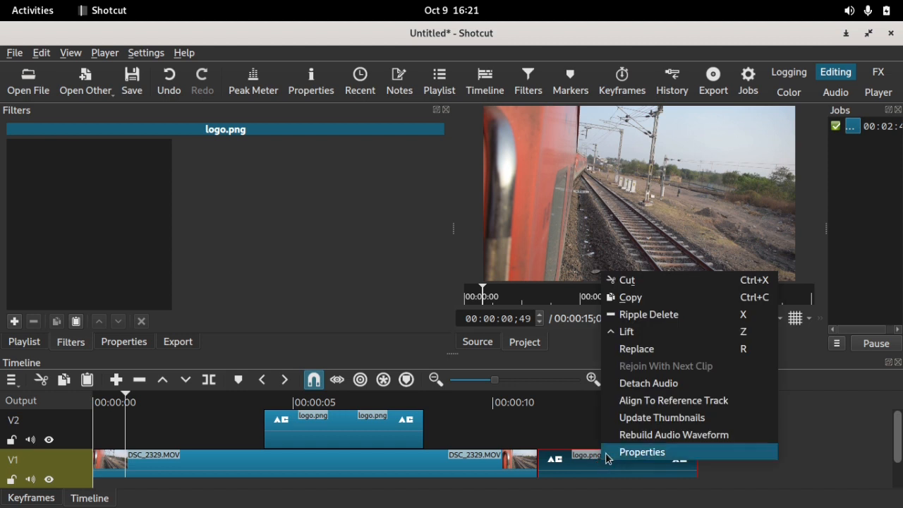
pyautogui.click(685, 318)
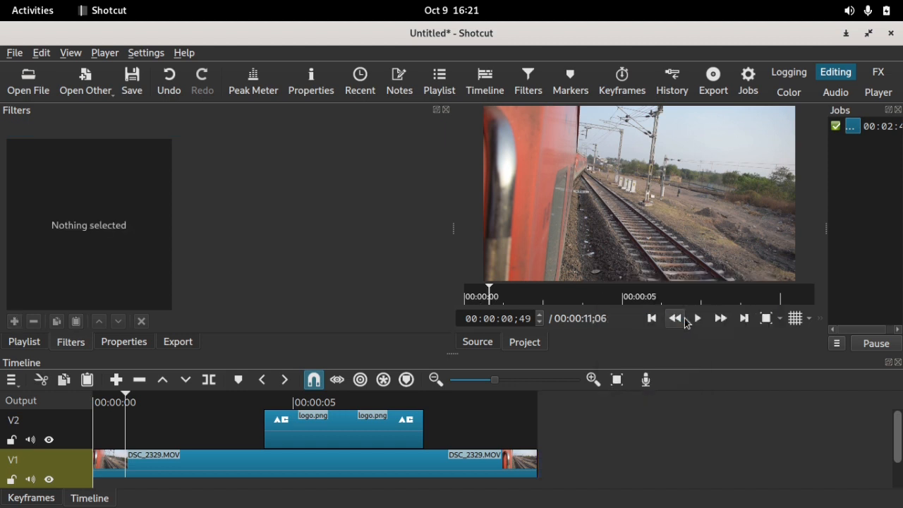
pyautogui.click(321, 425)
pyautogui.press('Delete')
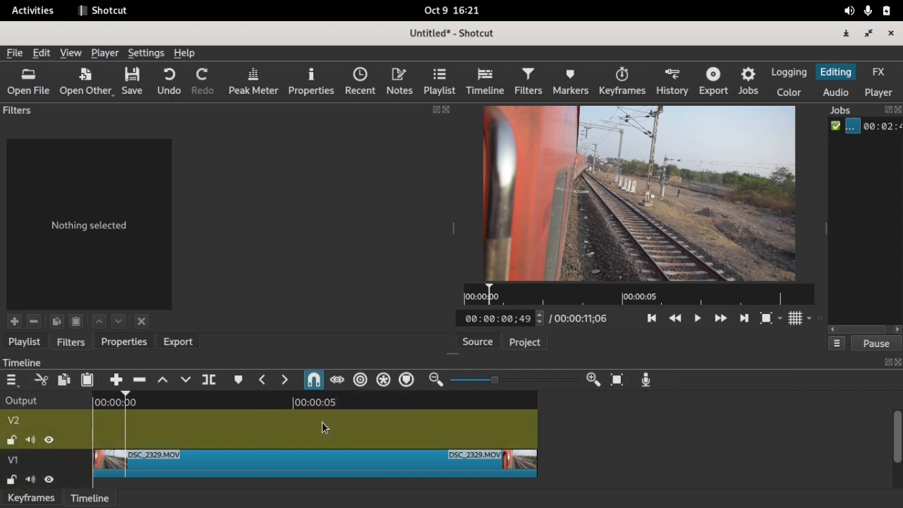